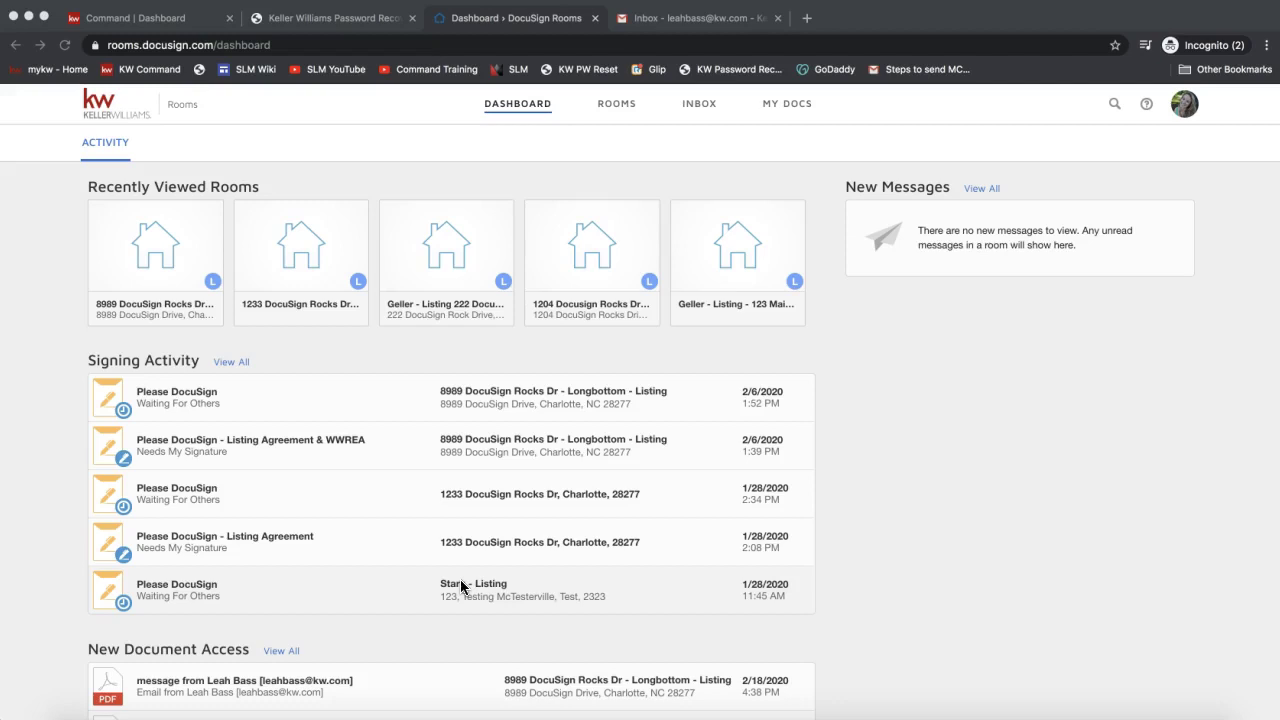
# Step: Open the account Settings page from the profile avatar menu
pyautogui.click(1247, 204)
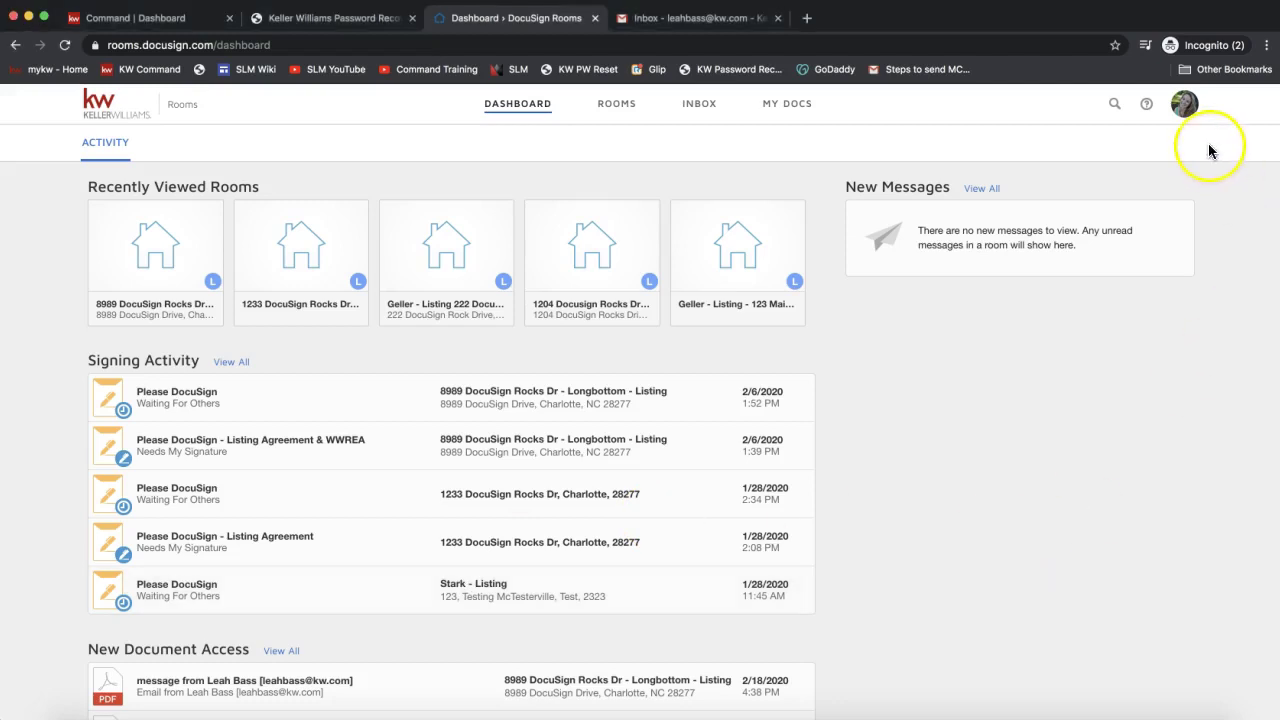
pyautogui.click(1185, 105)
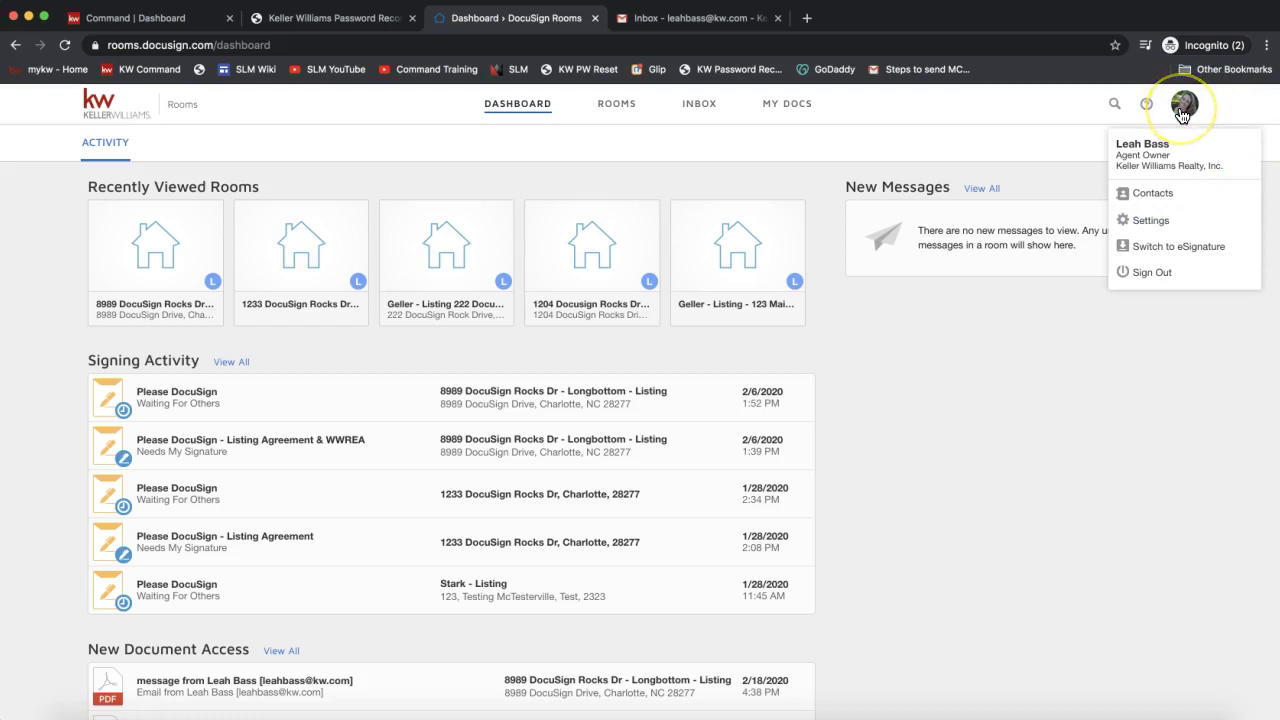
pyautogui.click(1149, 222)
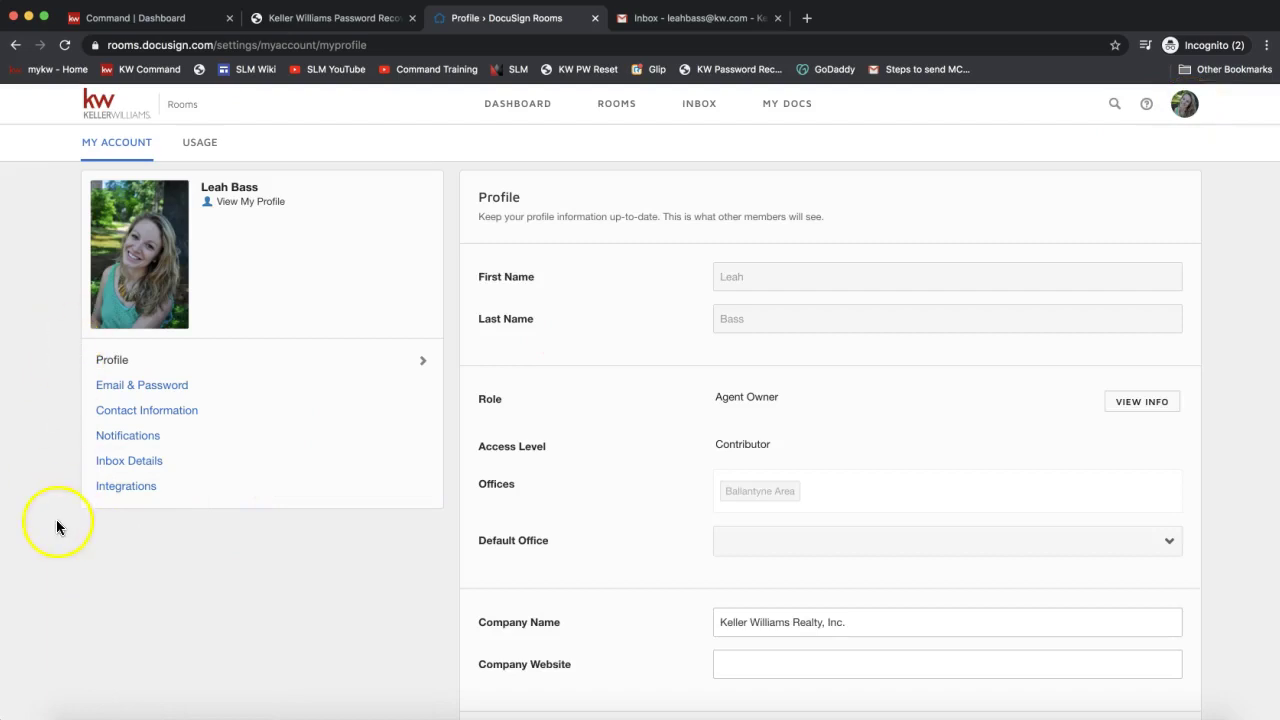
pyautogui.click(155, 470)
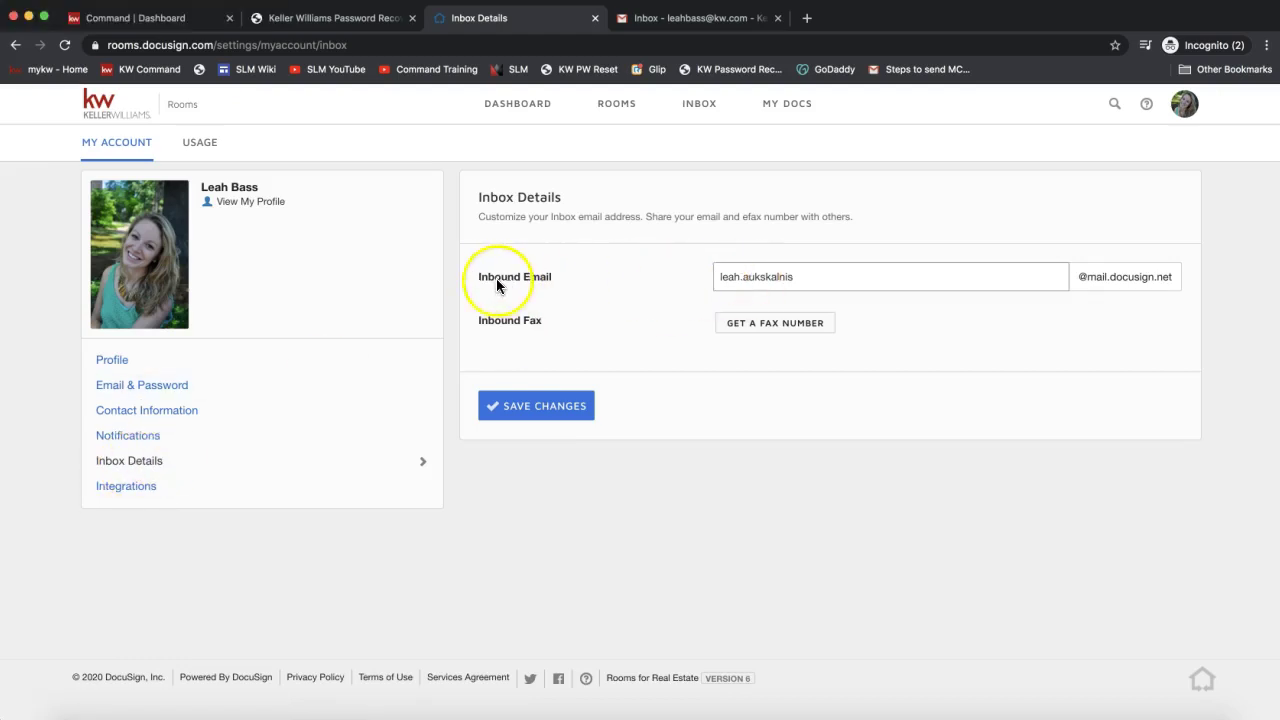
pyautogui.moveTo(480, 283); pyautogui.dragTo(585, 283)
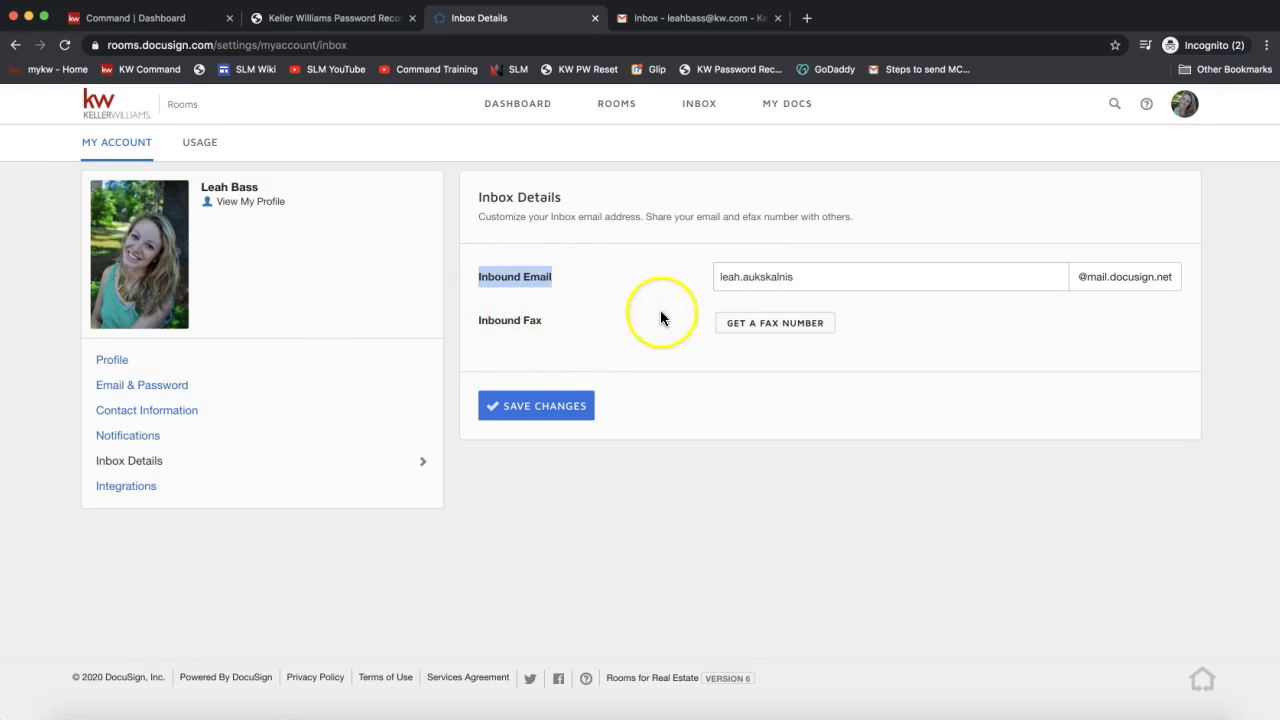
pyautogui.doubleClick(774, 283)
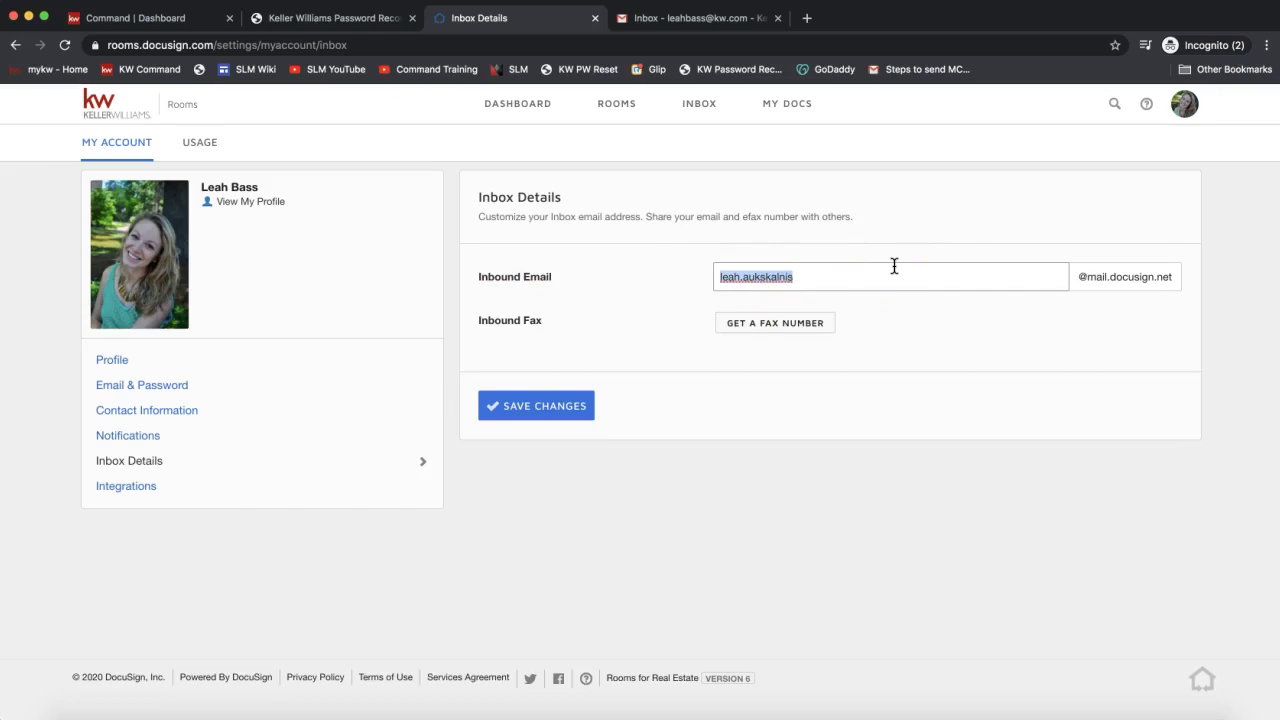
pyautogui.click(740, 289)
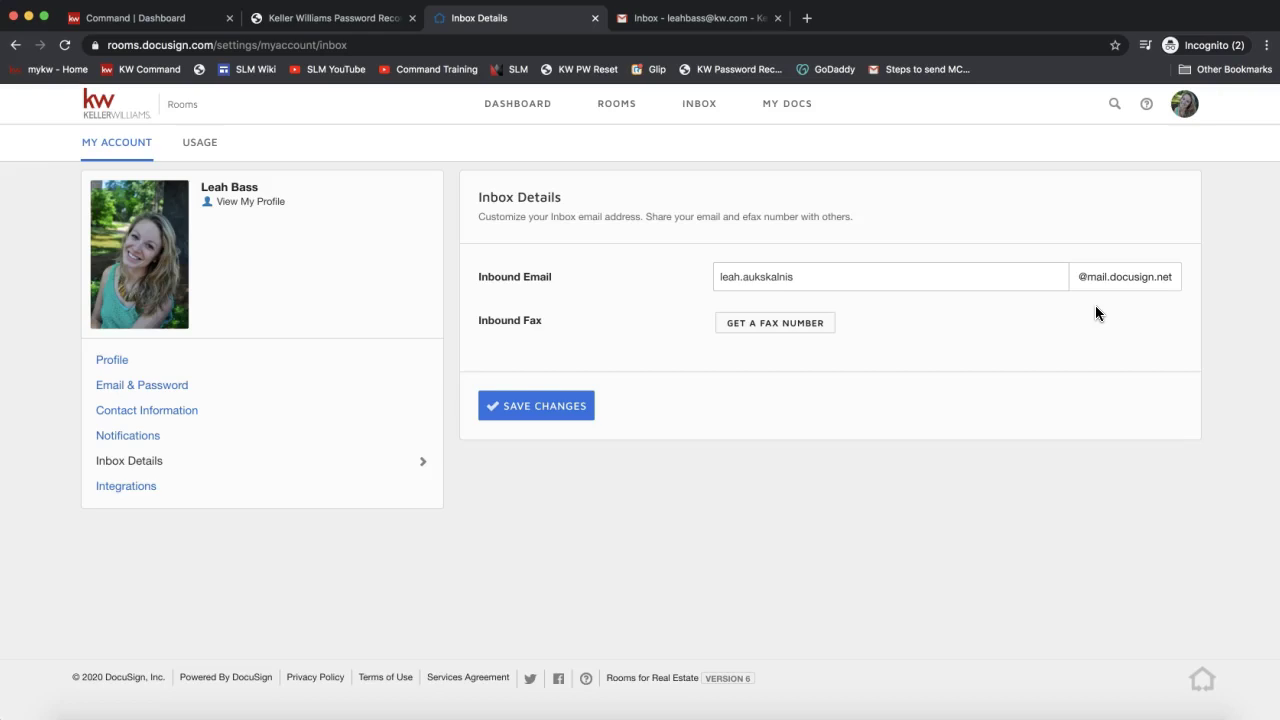
pyautogui.click(766, 276)
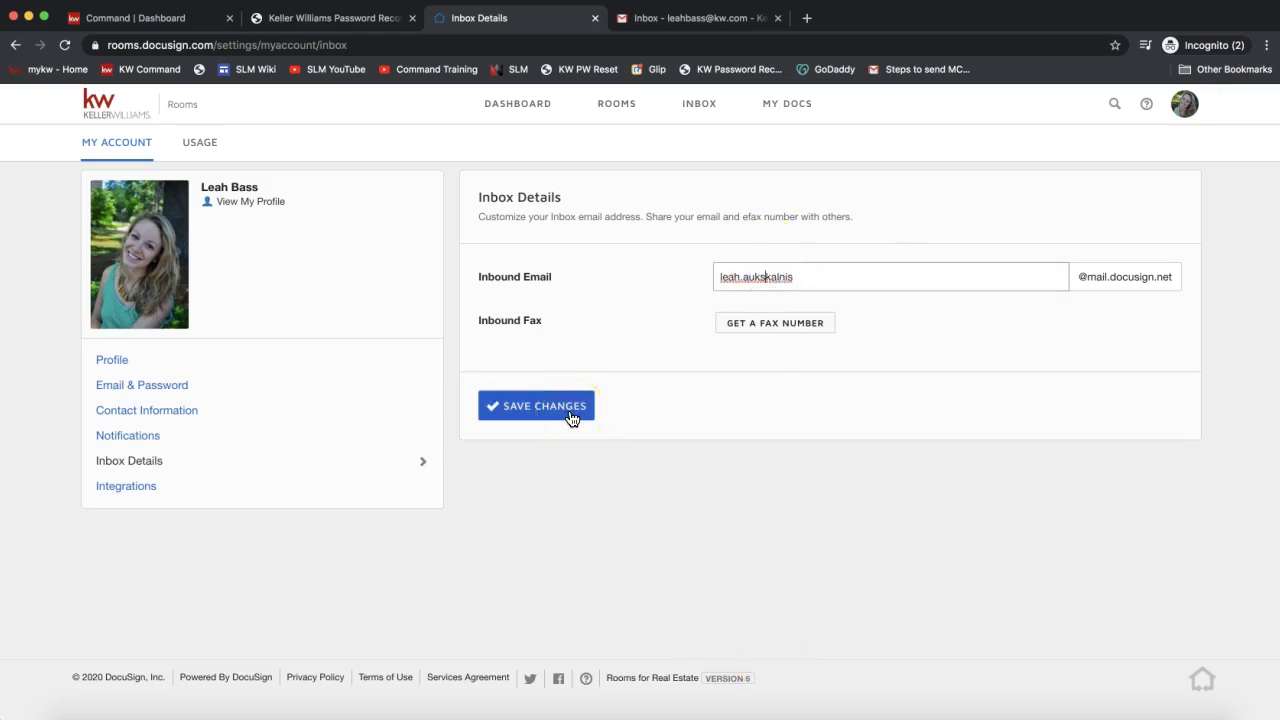
pyautogui.click(576, 203)
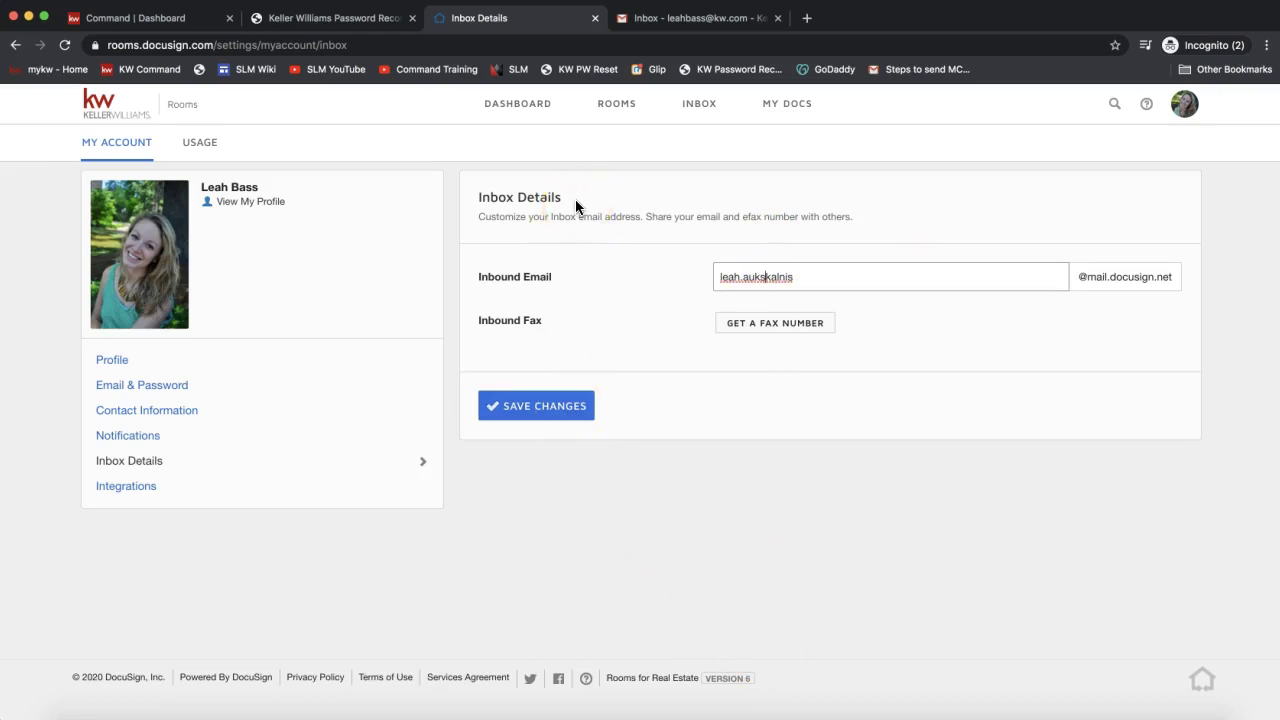
# Step: Go to Rooms, open the 1233 DocuSign Rocks Dr room, and show its Documents tab
pyautogui.click(620, 118)
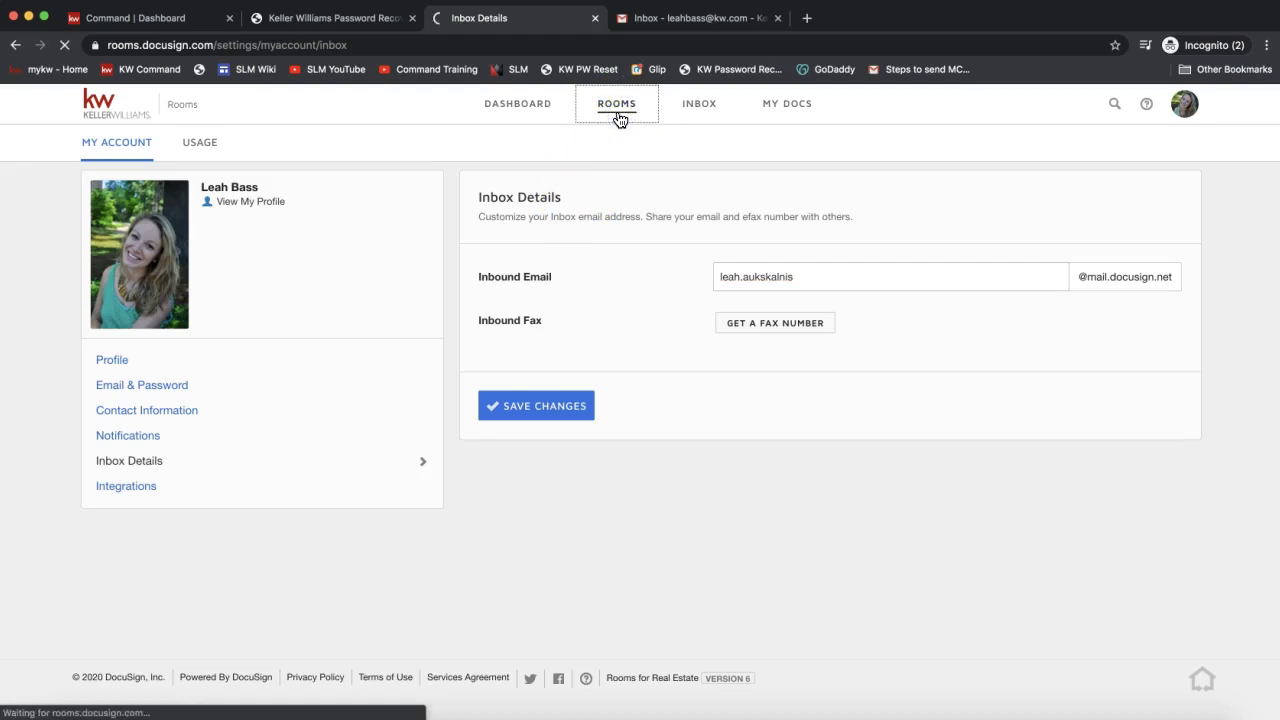
pyautogui.click(617, 119)
pyautogui.click(616, 117)
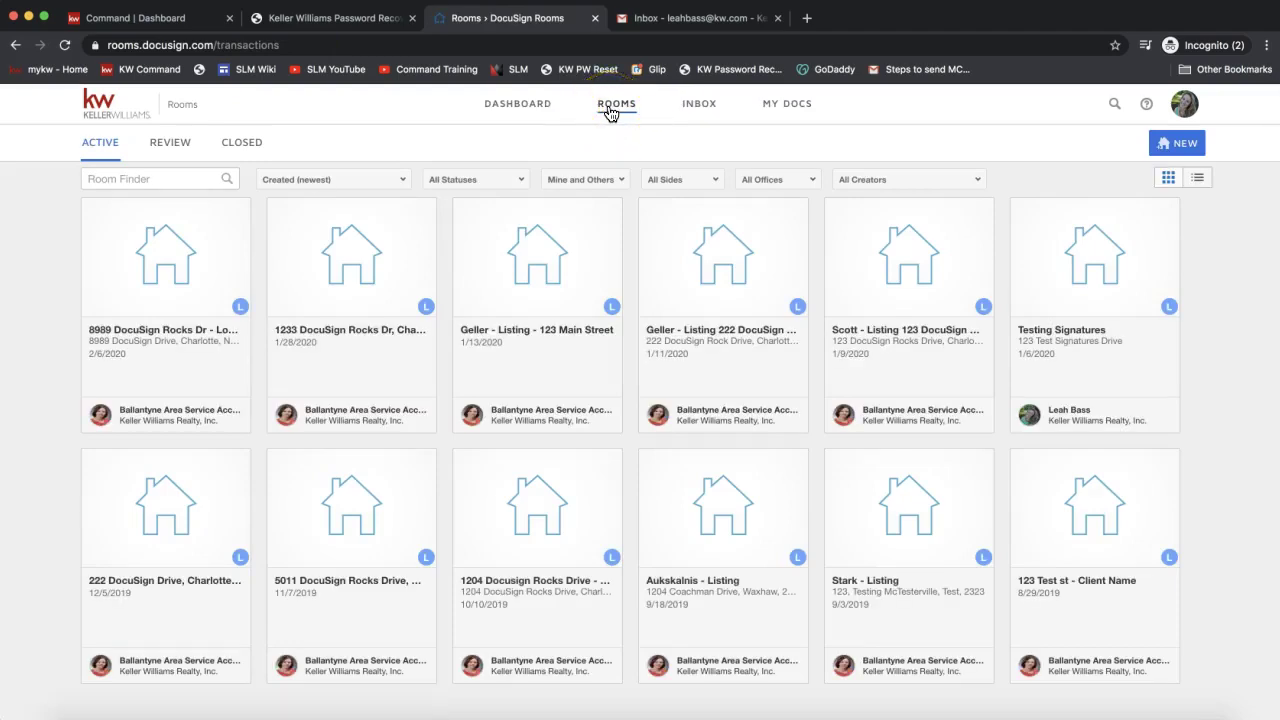
pyautogui.click(357, 266)
pyautogui.click(359, 266)
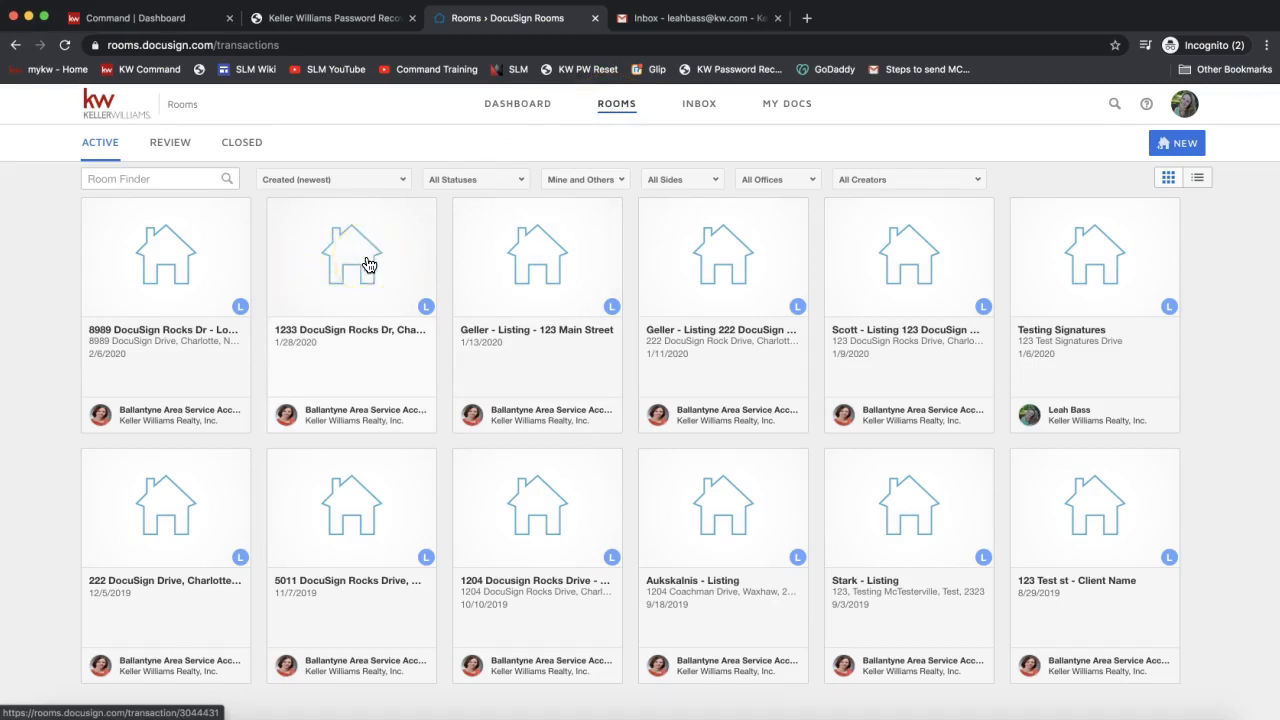
pyautogui.click(368, 264)
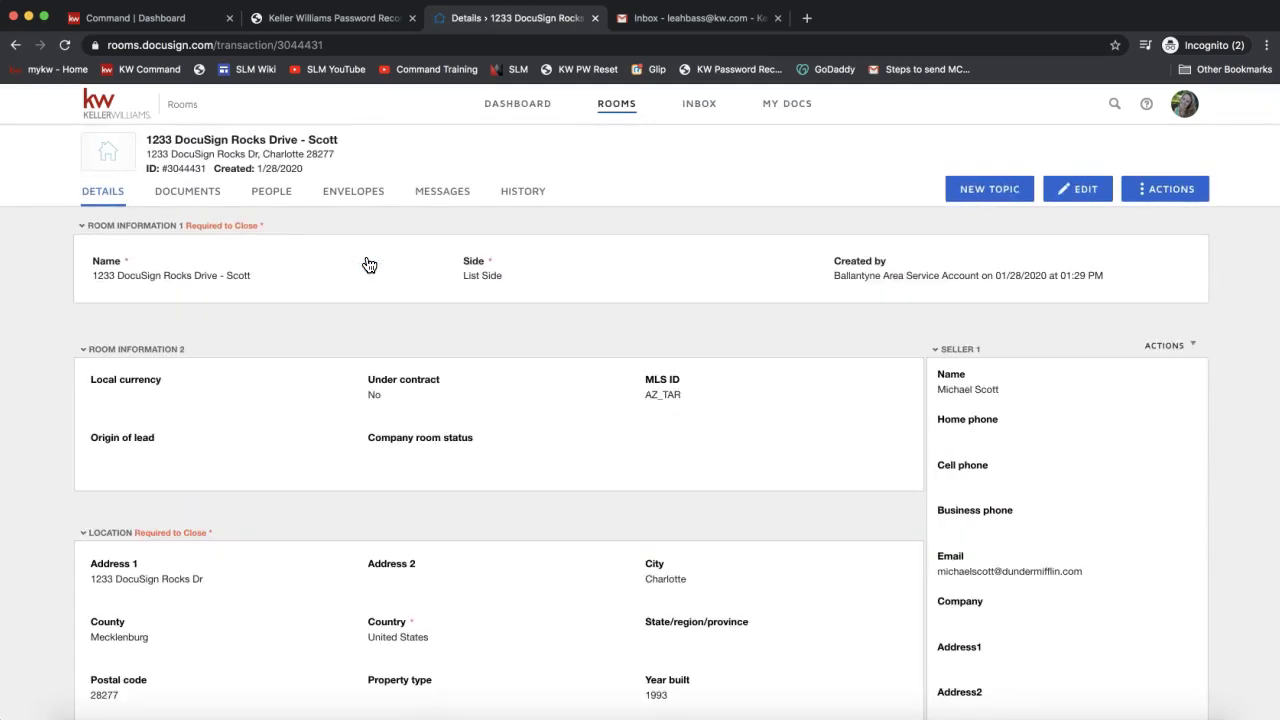
pyautogui.click(182, 200)
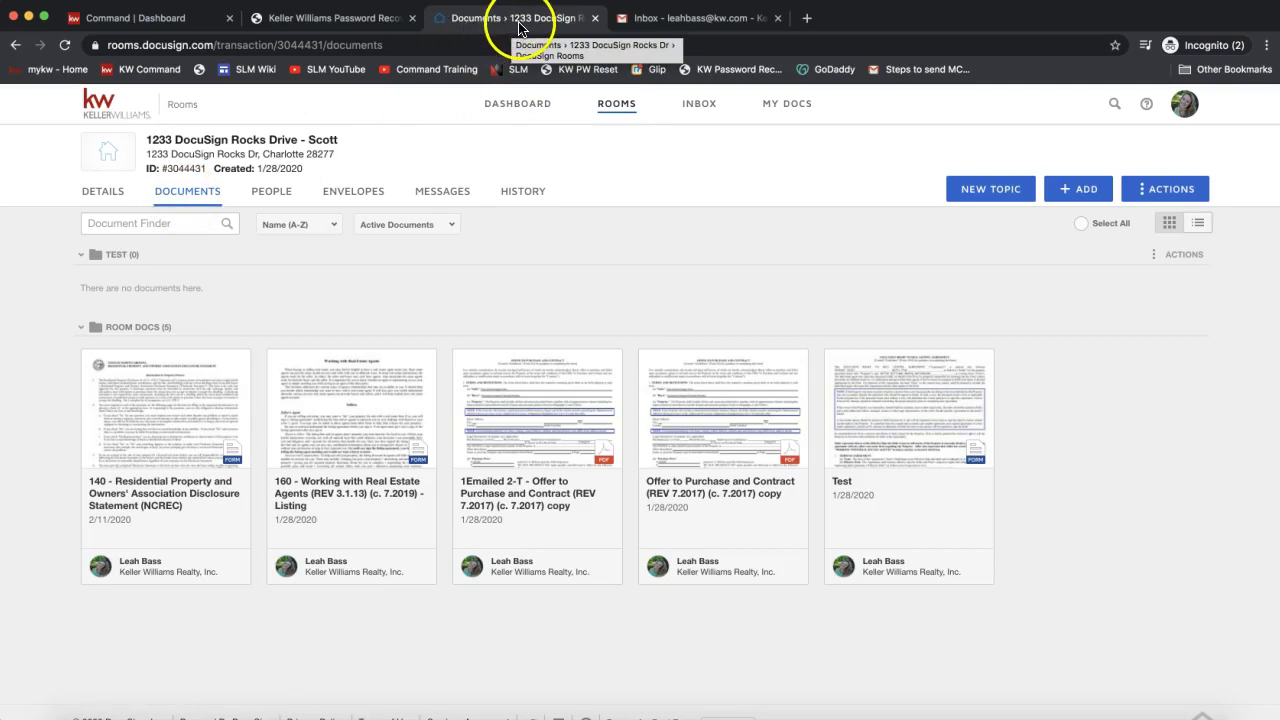
# Step: Open the DocuSign email and select its line 'You Are the Best Real Estate Agent Ever!'
pyautogui.click(704, 22)
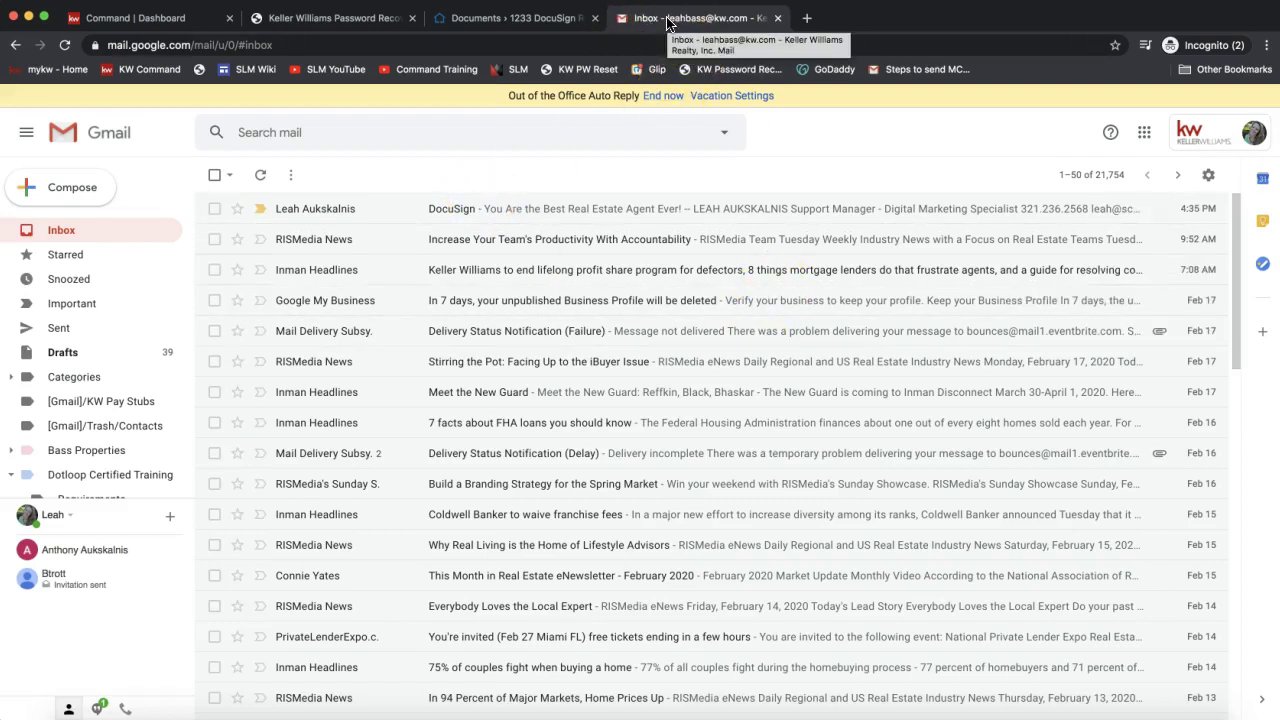
pyautogui.click(465, 210)
pyautogui.click(604, 298)
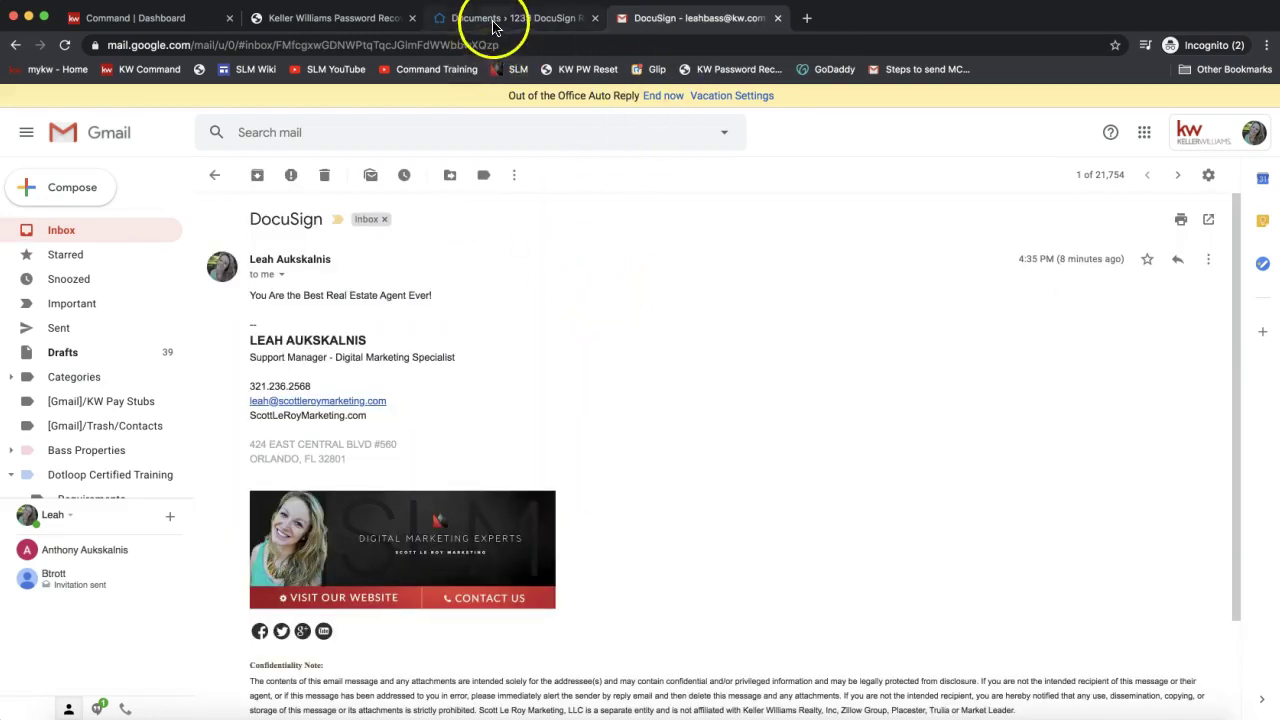
pyautogui.click(616, 507)
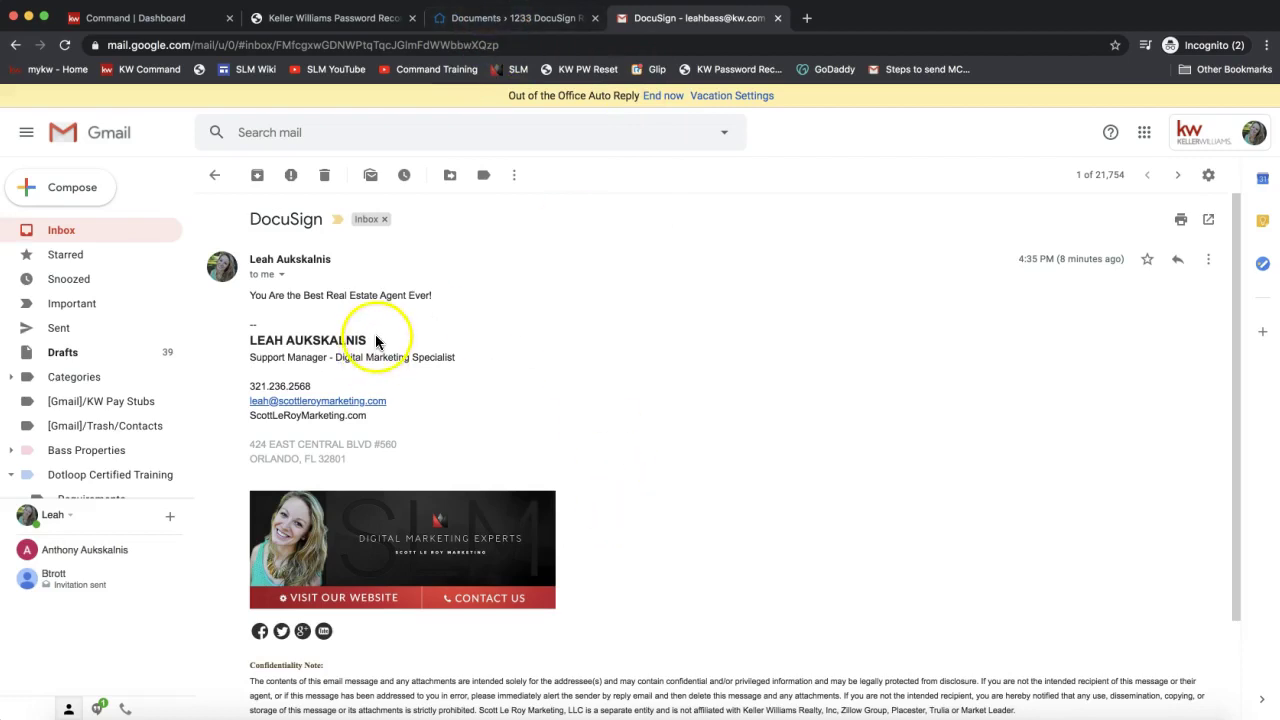
pyautogui.click(283, 293)
pyautogui.tripleClick(283, 293)
pyautogui.click(769, 425)
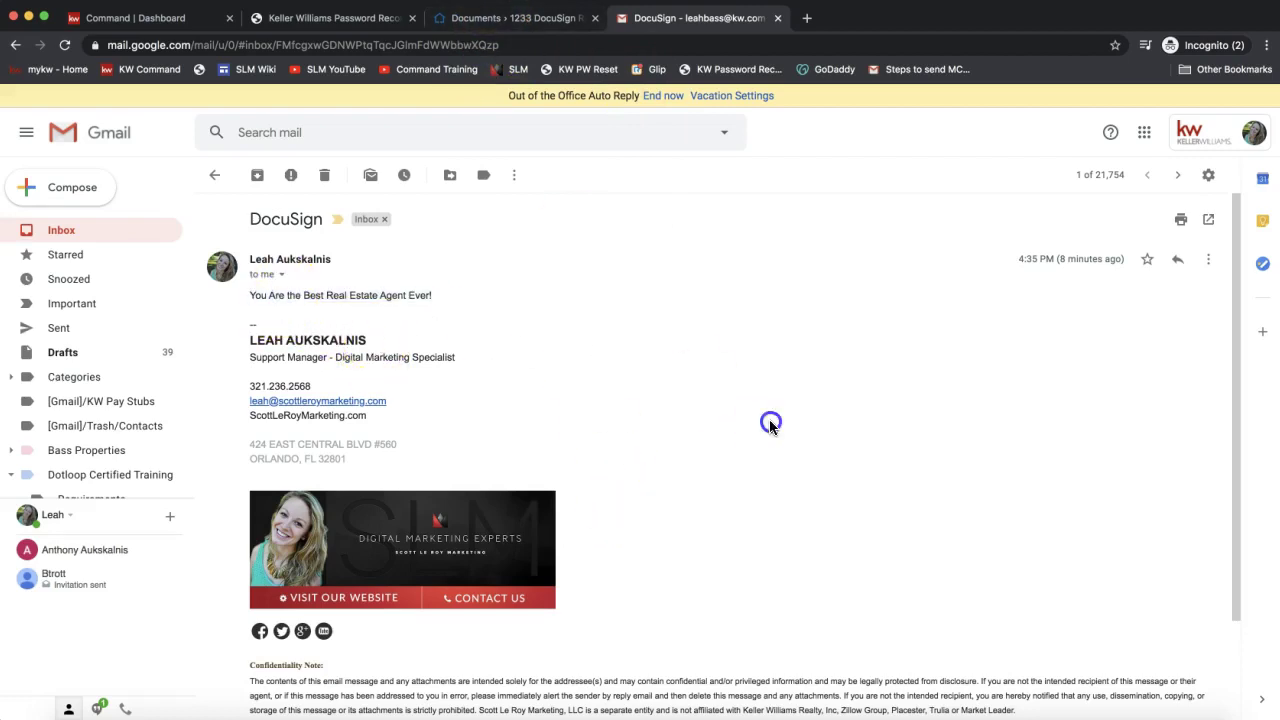
pyautogui.tripleClick(397, 295)
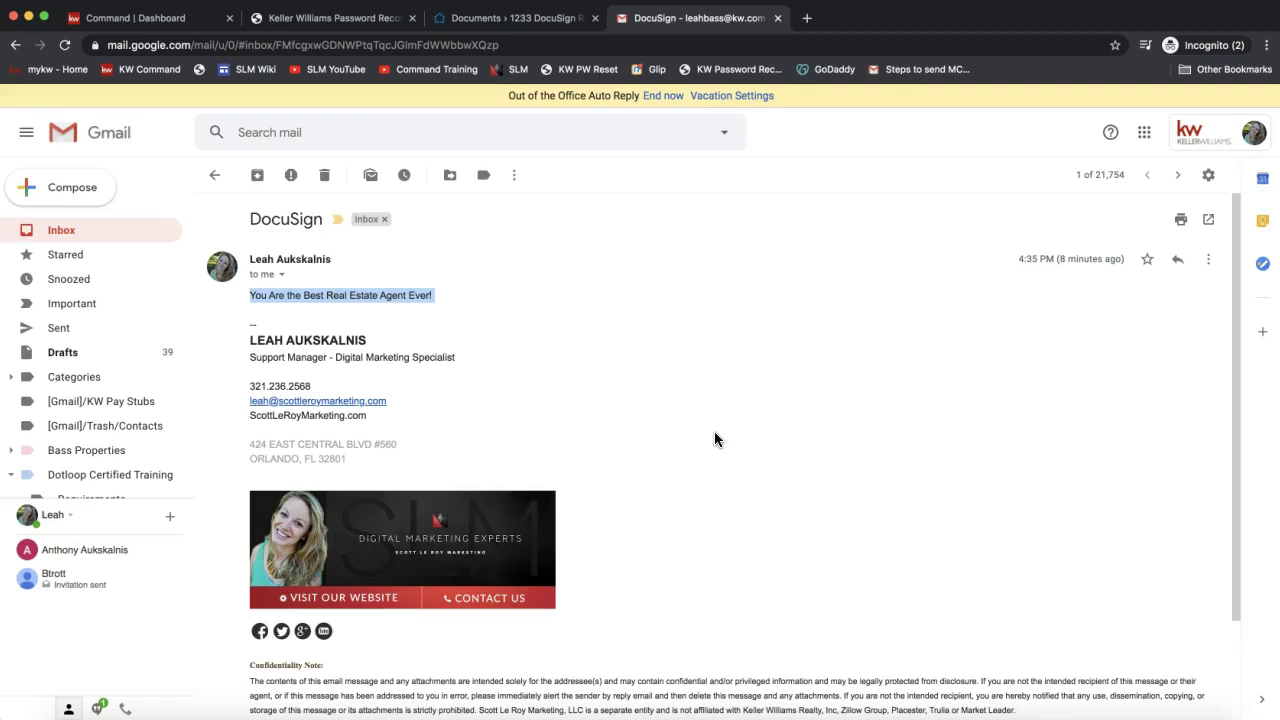
# Step: Start forwarding the DocuSign message in a separate compose window with an editable subject
pyautogui.click(690, 312)
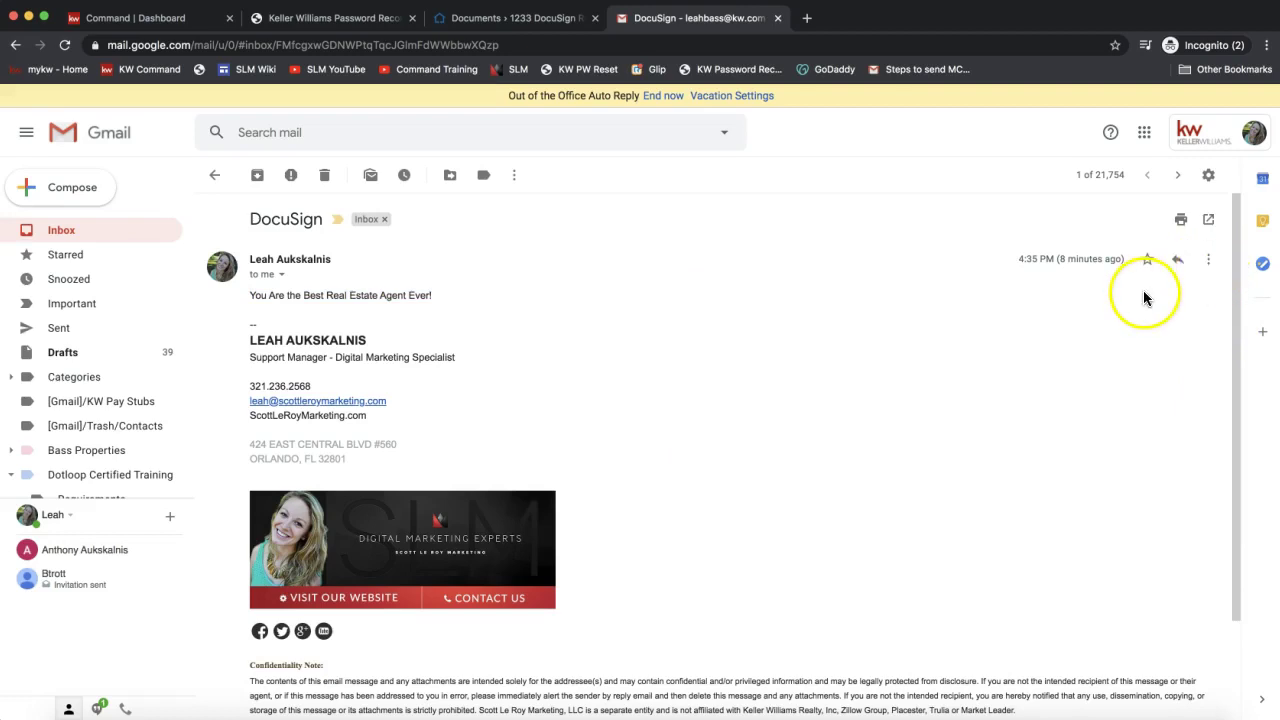
pyautogui.click(1209, 264)
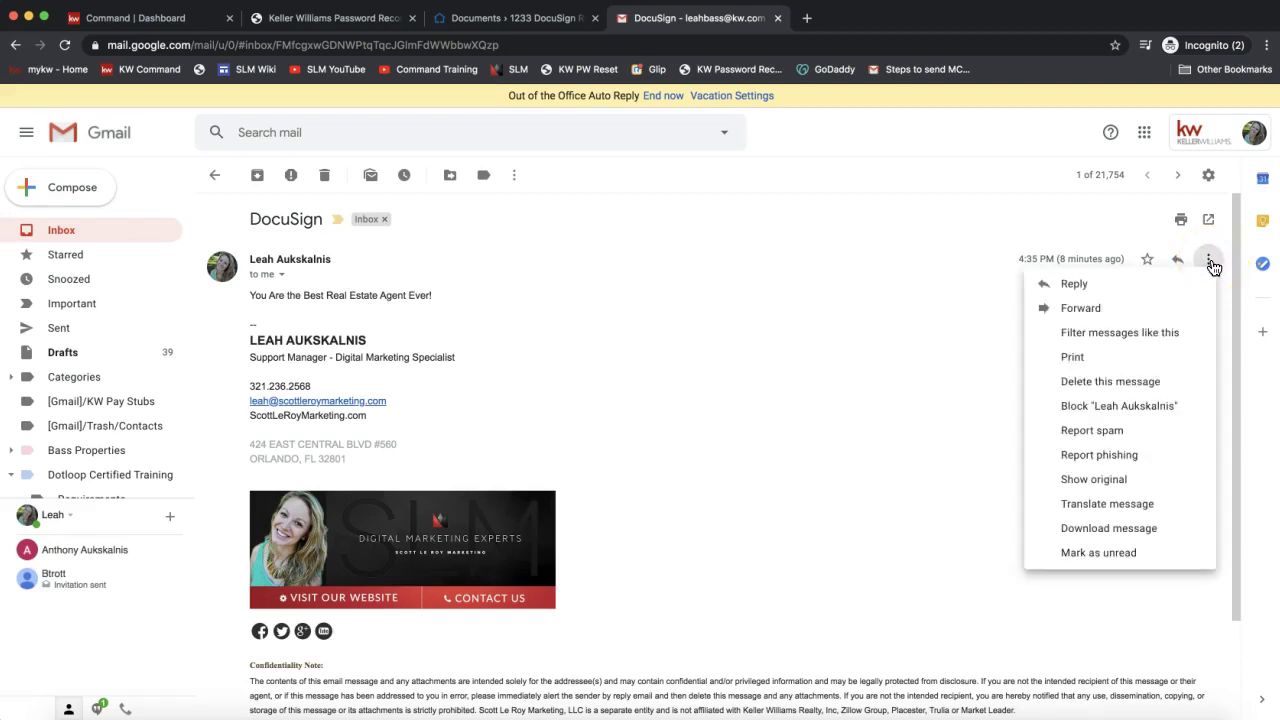
pyautogui.click(1127, 313)
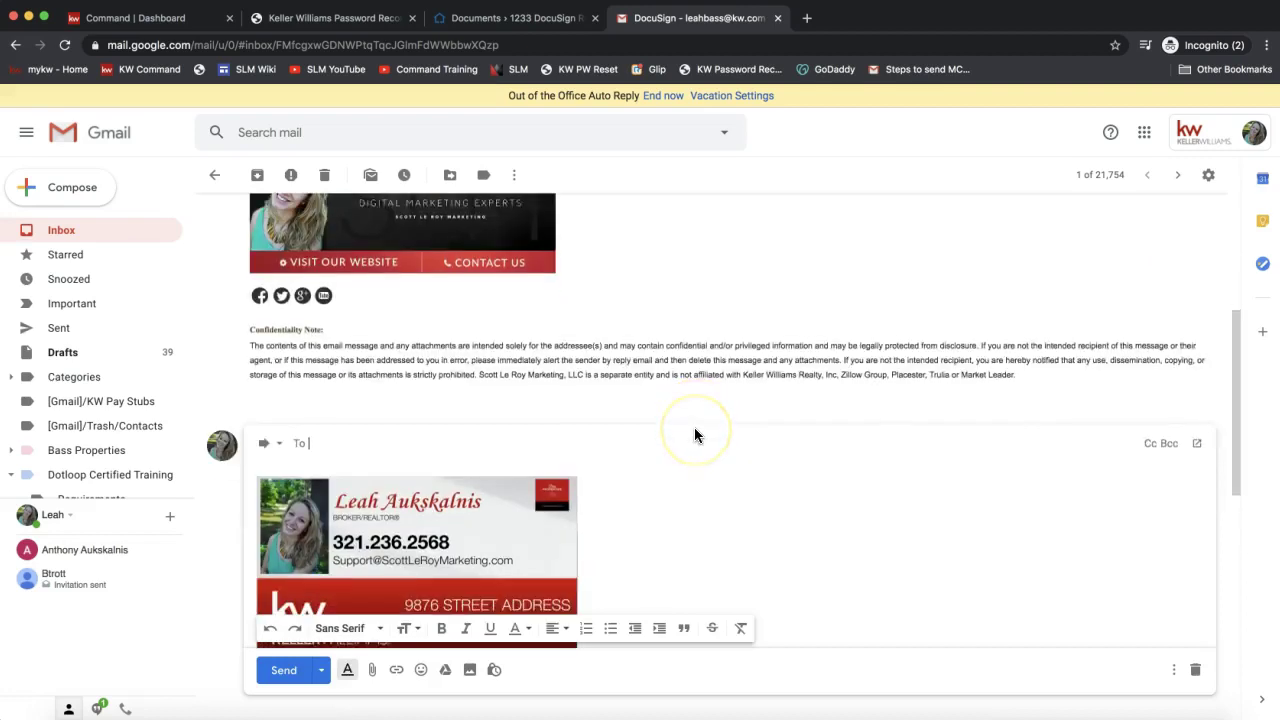
pyautogui.scroll(-8, 695, 435)
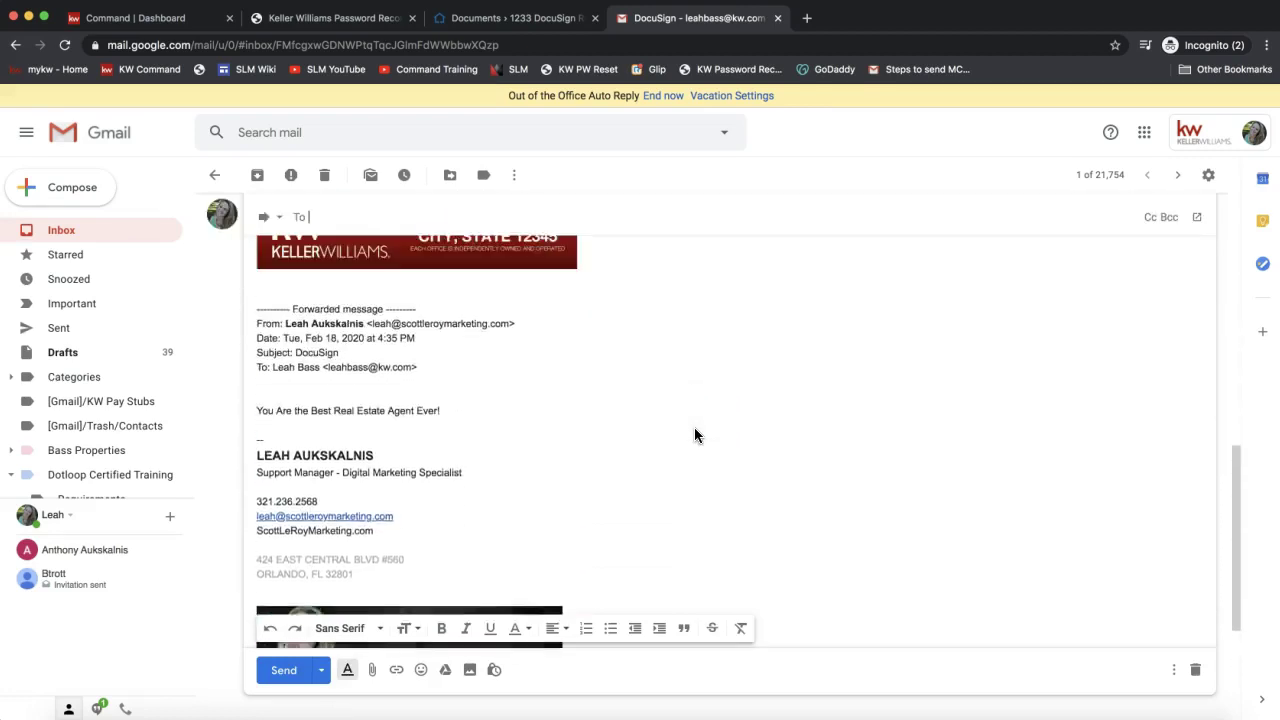
pyautogui.scroll(4, 694, 427)
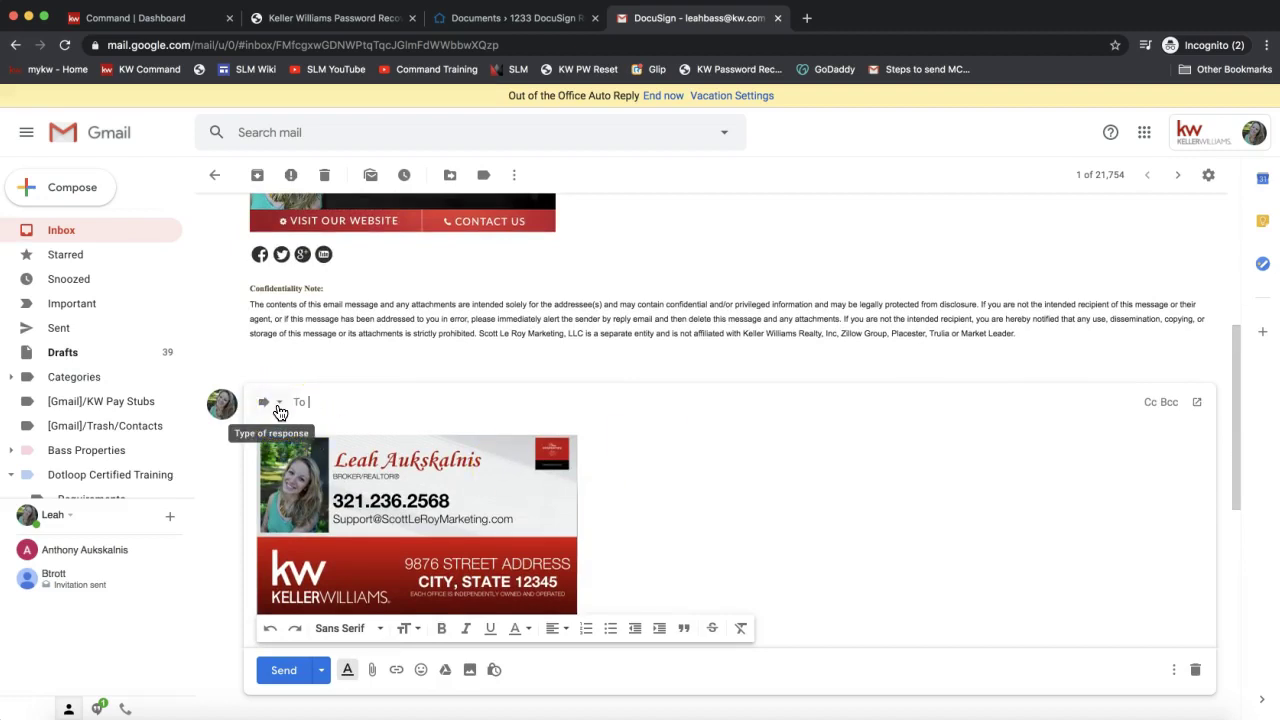
pyautogui.click(280, 410)
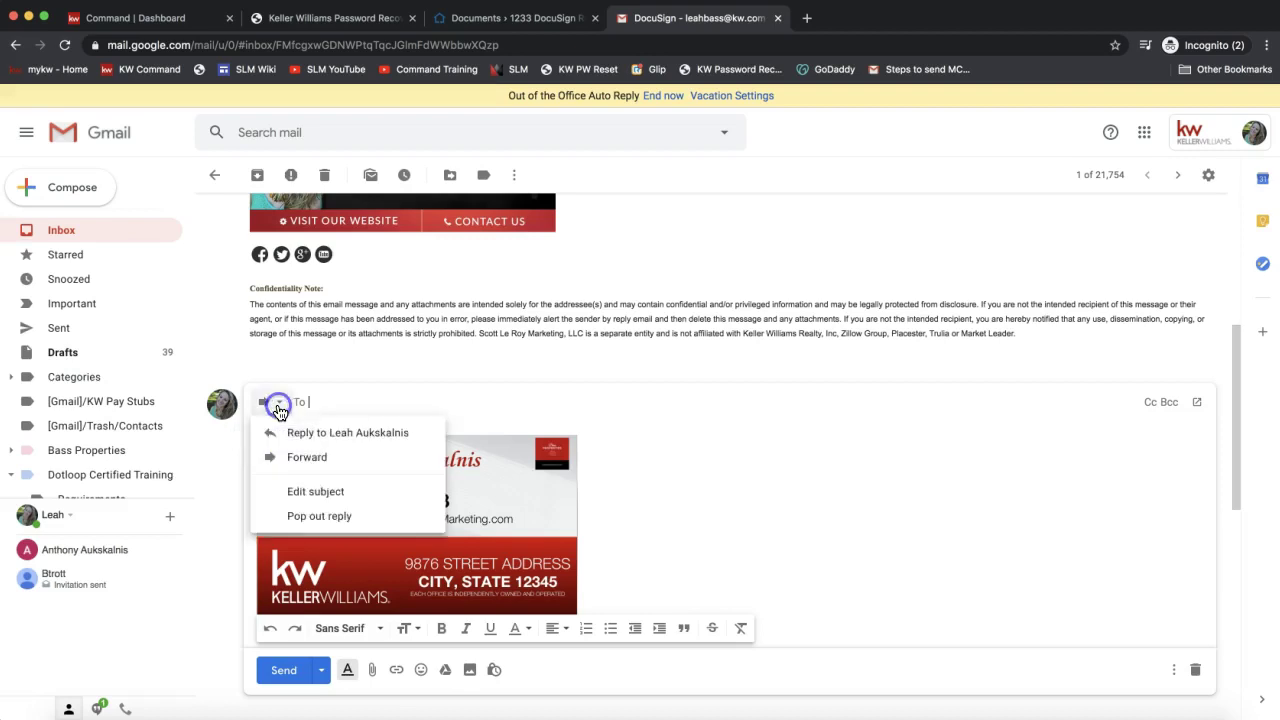
pyautogui.click(300, 493)
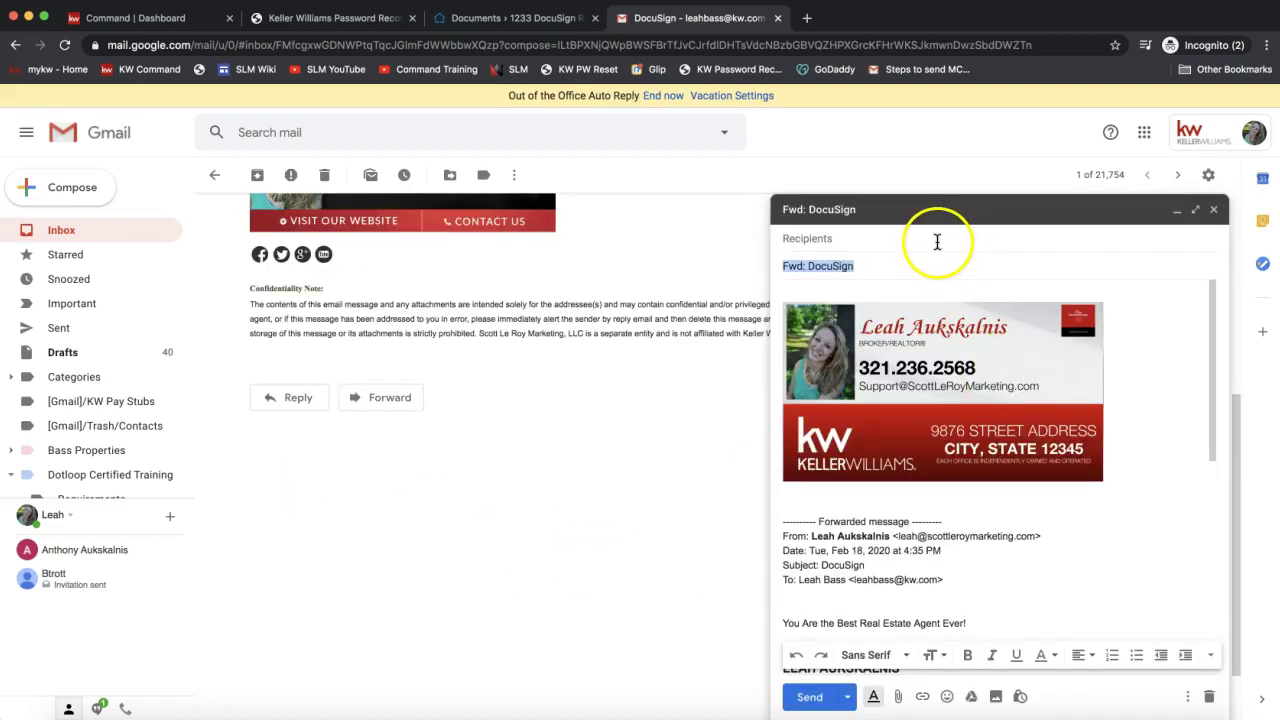
# Step: Add the room's inbound DocuSign email address as the forward's To recipient
pyautogui.click(938, 241)
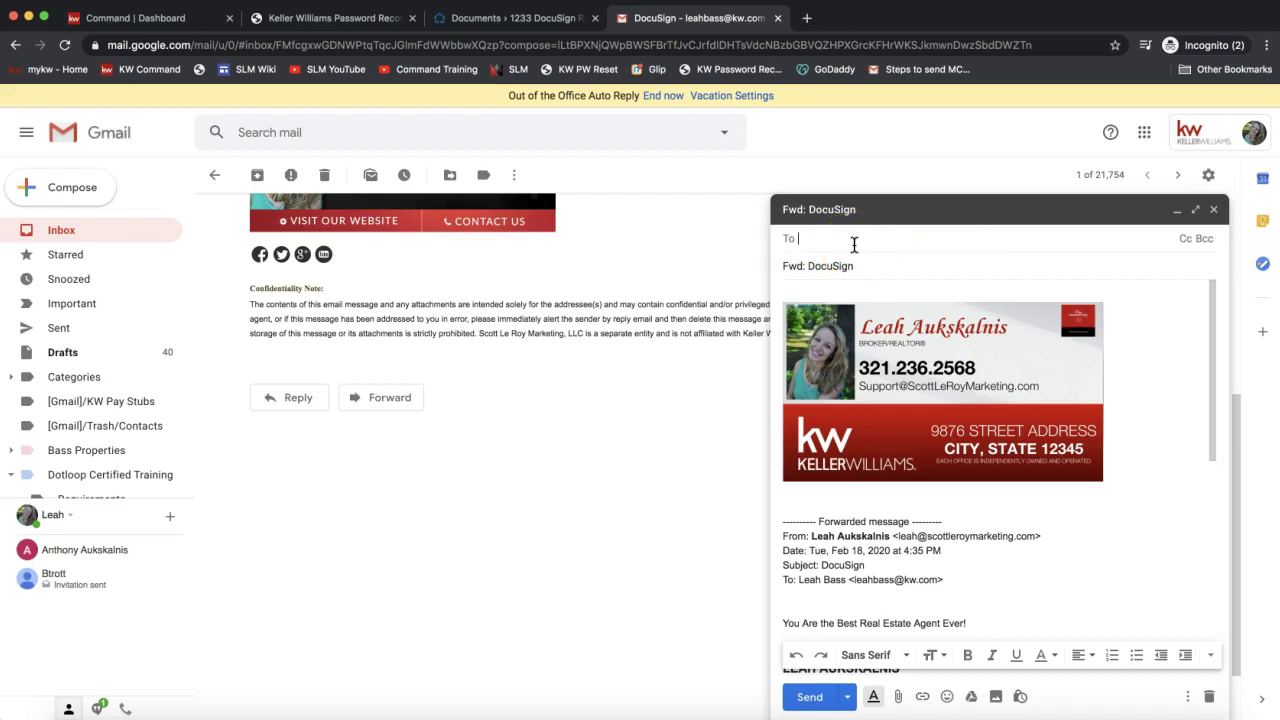
pyautogui.write('leah.a')
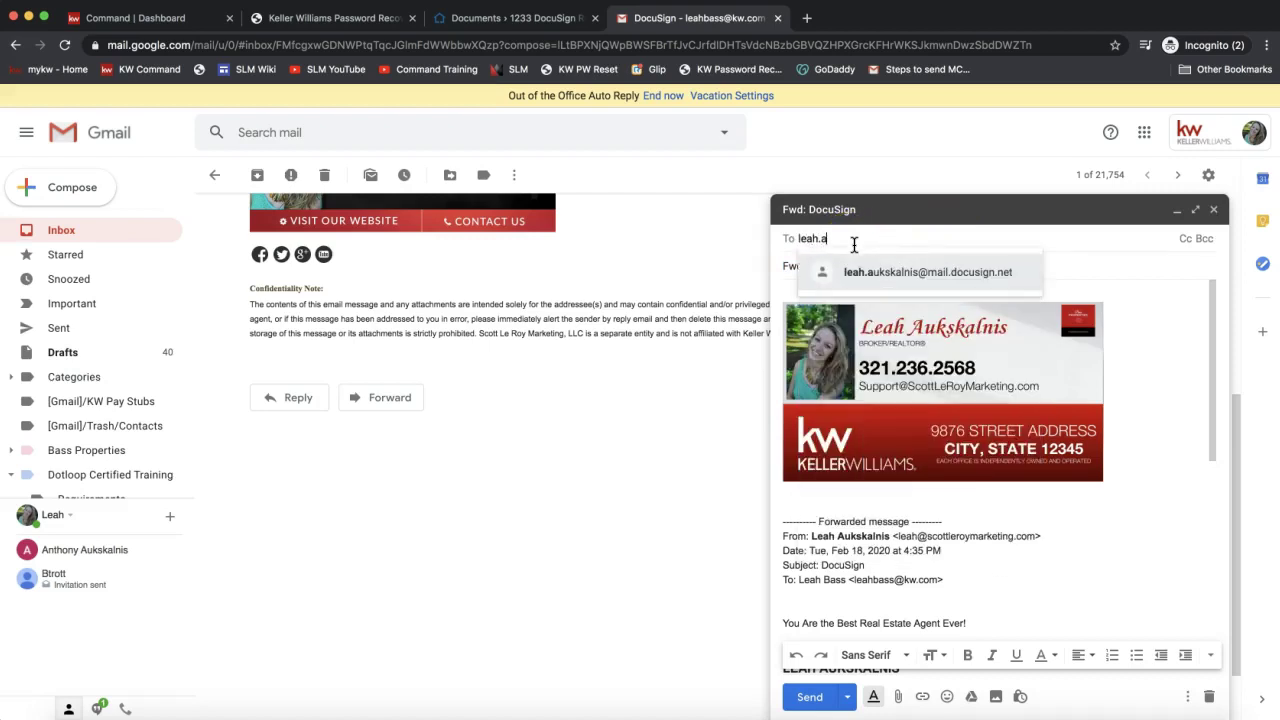
pyautogui.press('Return')
pyautogui.doubleClick(851, 243)
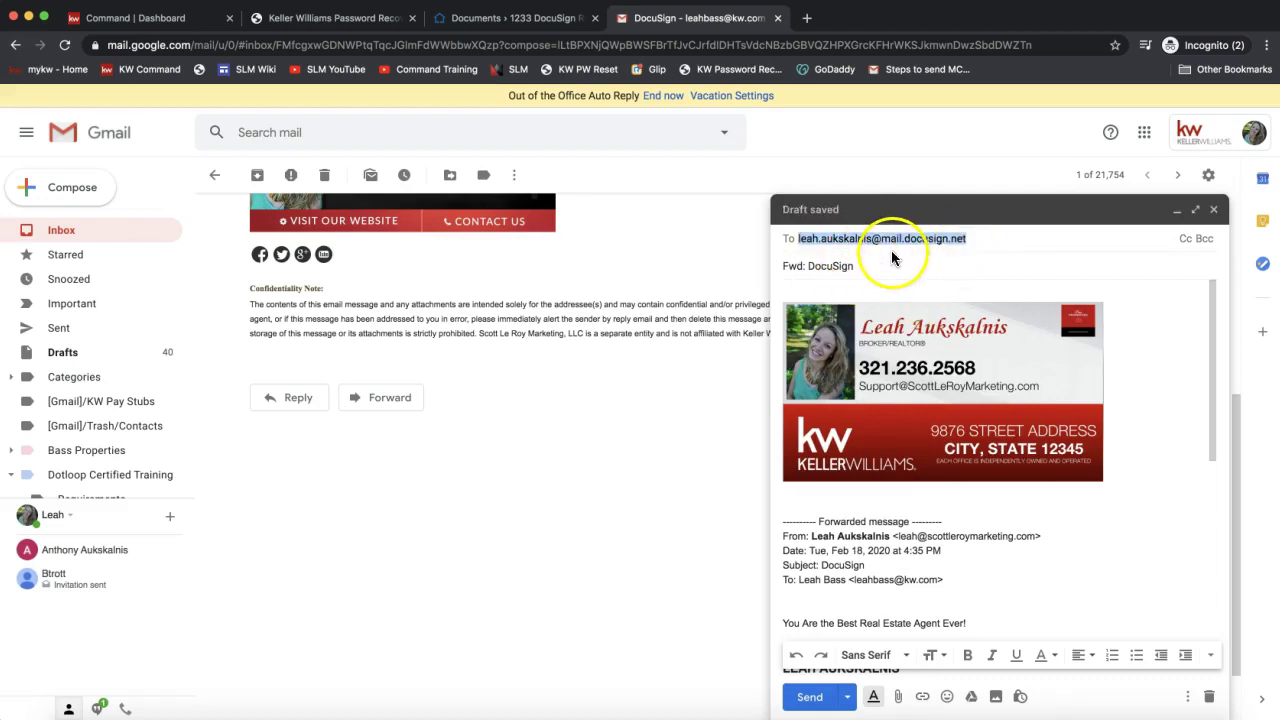
pyautogui.click(805, 239)
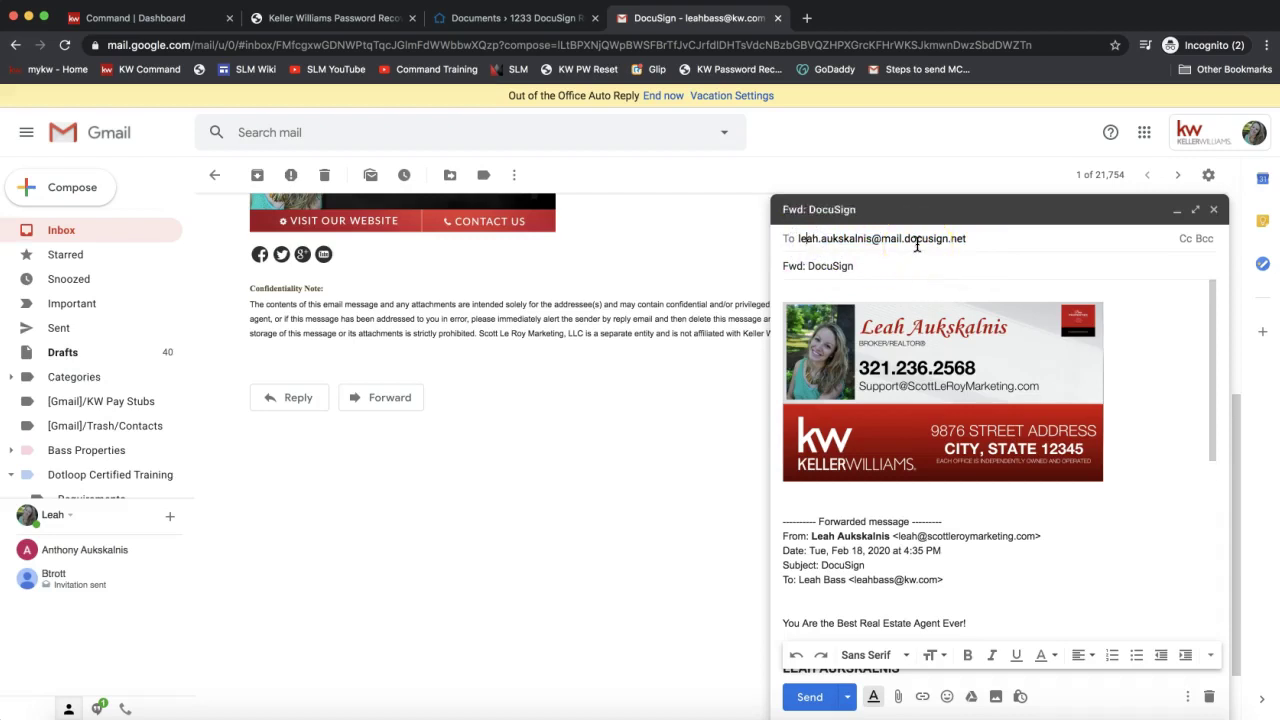
pyautogui.click(894, 238)
pyautogui.click(804, 236)
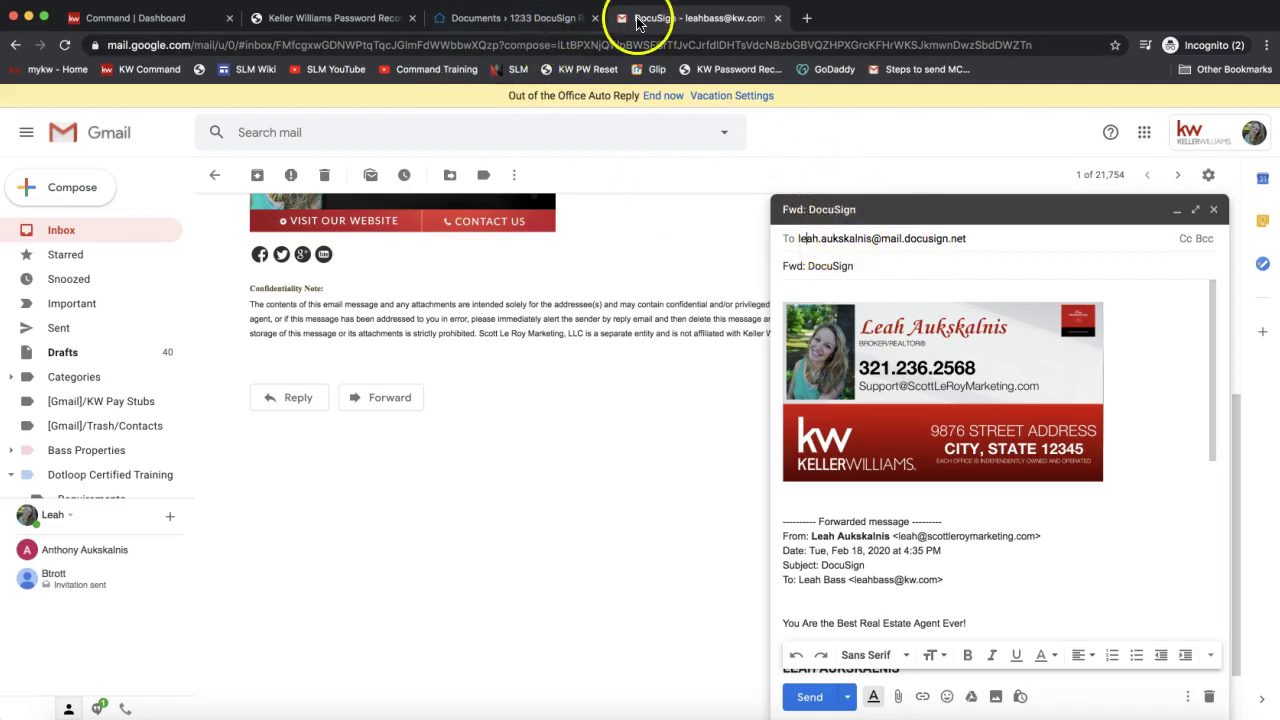
# Step: Select and copy the room ID number 3044431 on the room's Documents page
pyautogui.click(512, 22)
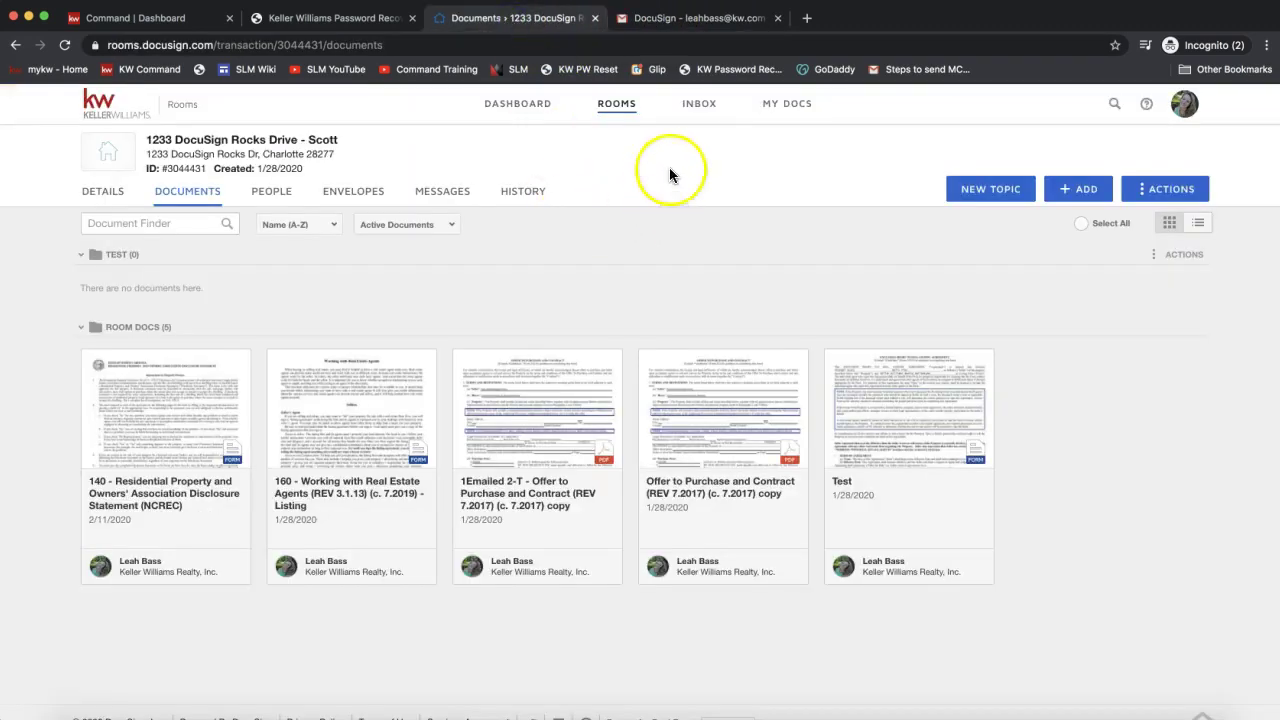
pyautogui.click(698, 115)
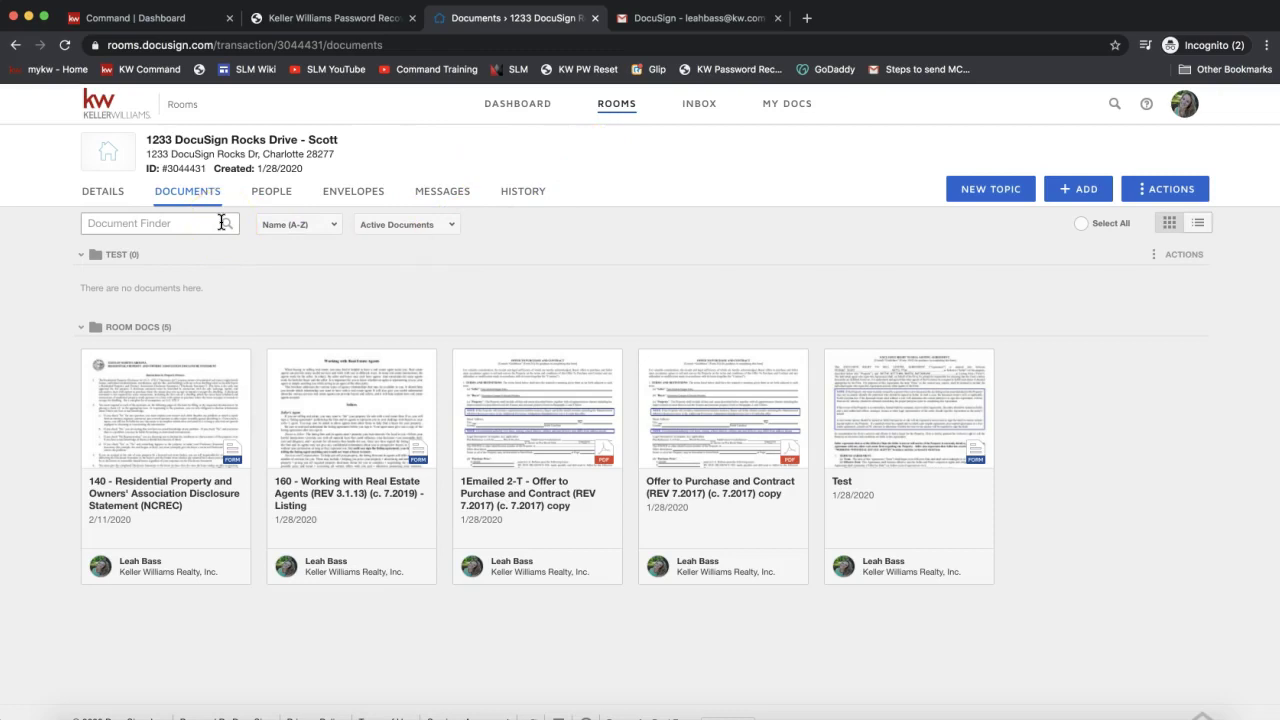
pyautogui.moveTo(203, 168)
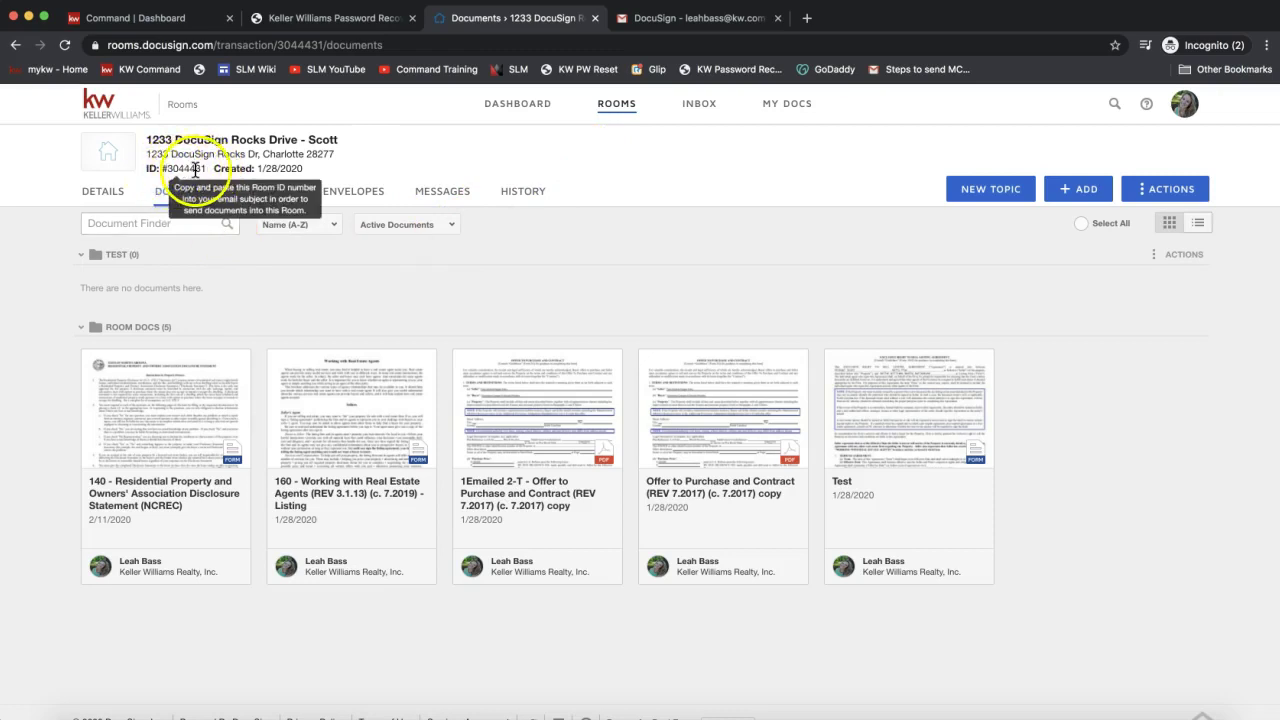
pyautogui.moveTo(207, 168); pyautogui.dragTo(160, 168)
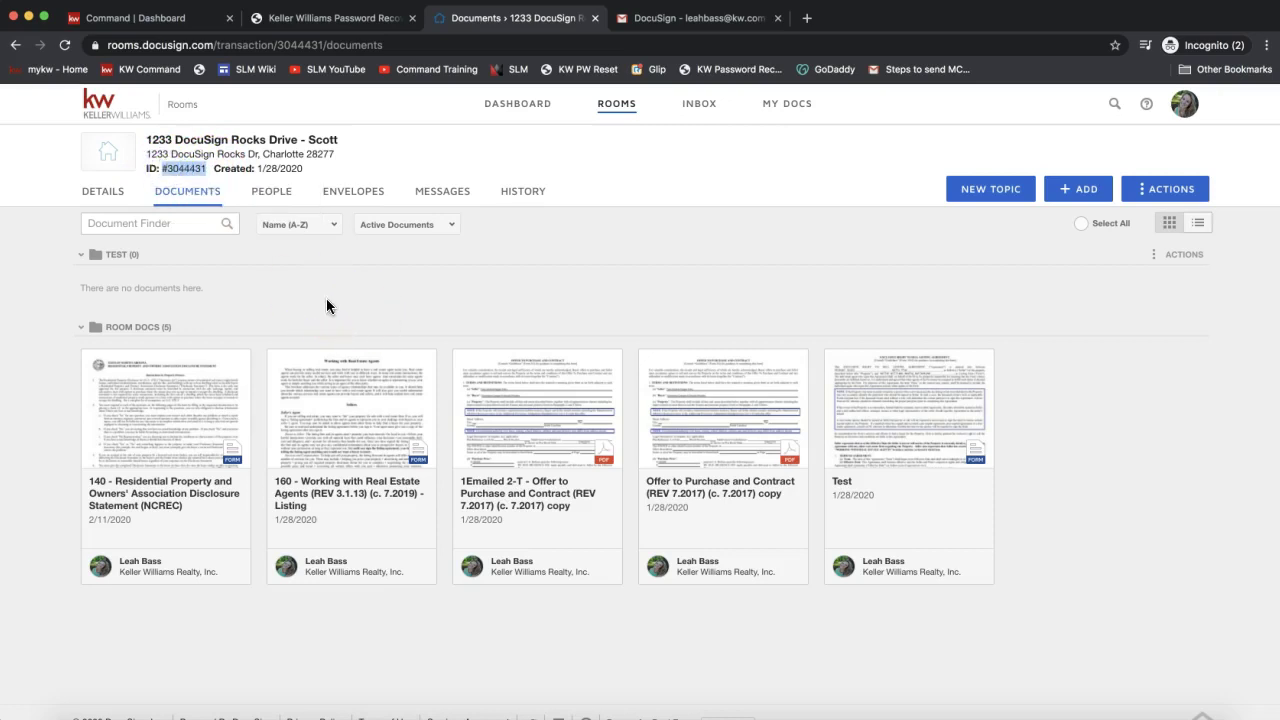
pyautogui.moveTo(204, 172)
# Step: Replace the forward's subject with '#PDF #3044431'
pyautogui.click(326, 20)
pyautogui.click(695, 18)
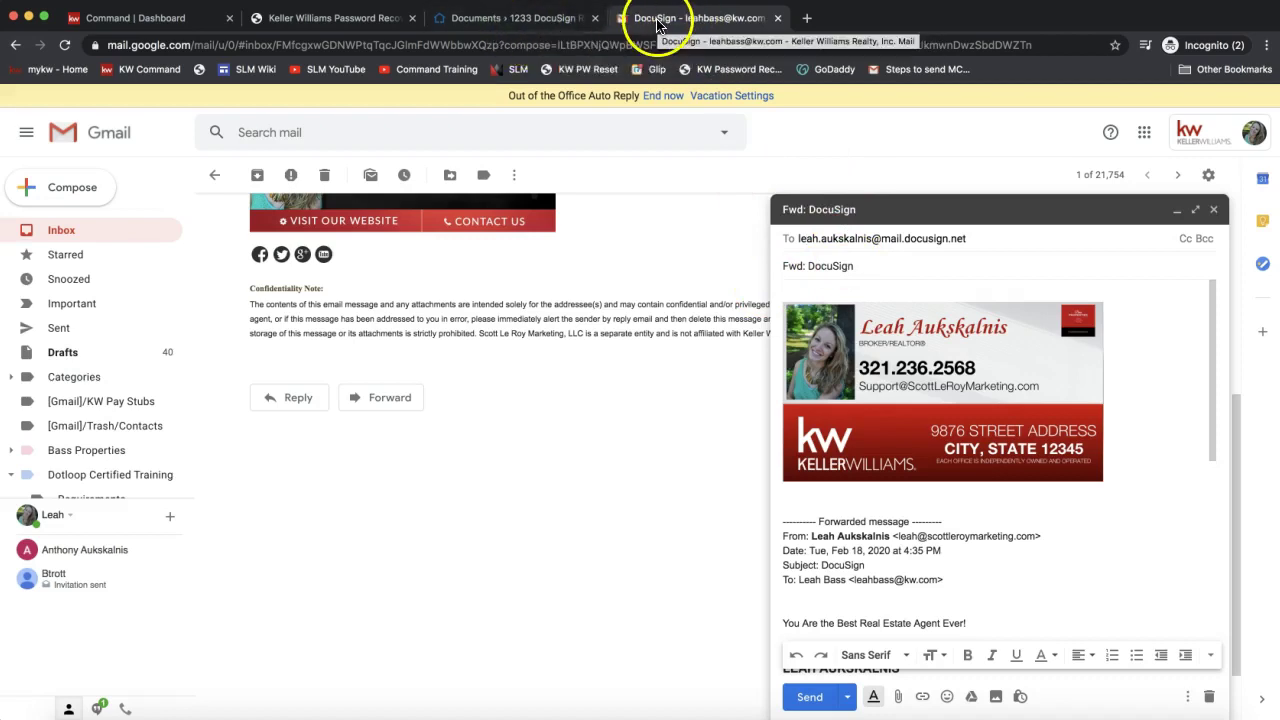
pyautogui.click(860, 265)
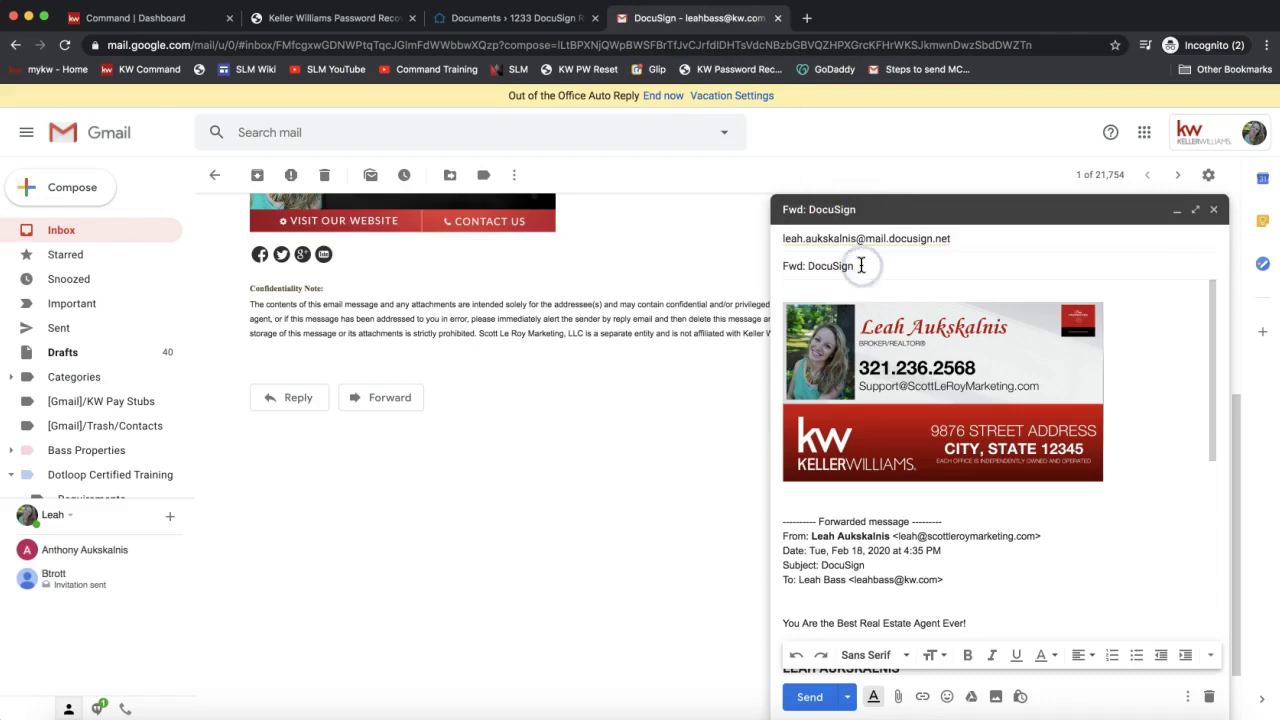
pyautogui.press('super+a')
pyautogui.click(843, 268)
pyautogui.write('#')
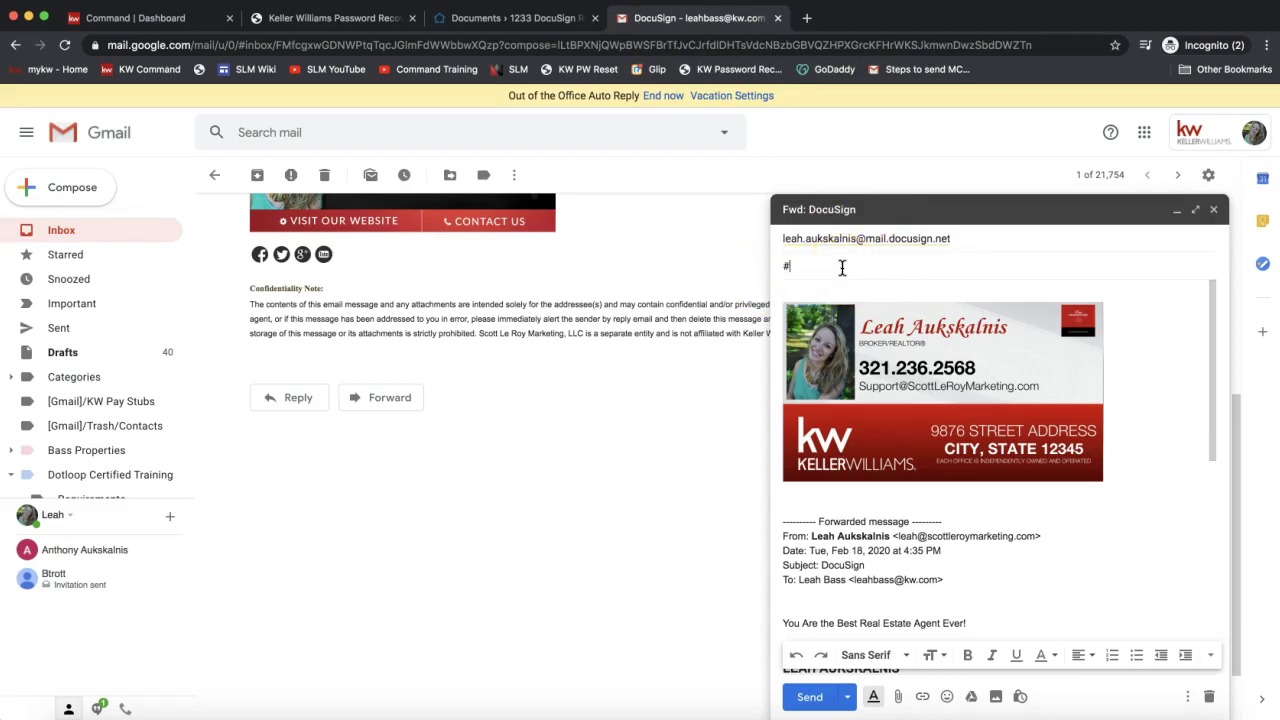
pyautogui.moveTo(842, 268)
pyautogui.mouseDown()
pyautogui.moveTo(857, 279)
pyautogui.moveTo(806, 285)
pyautogui.mouseUp()
pyautogui.write('PDF #3044431')
pyautogui.doubleClick(822, 267)
pyautogui.click(905, 277)
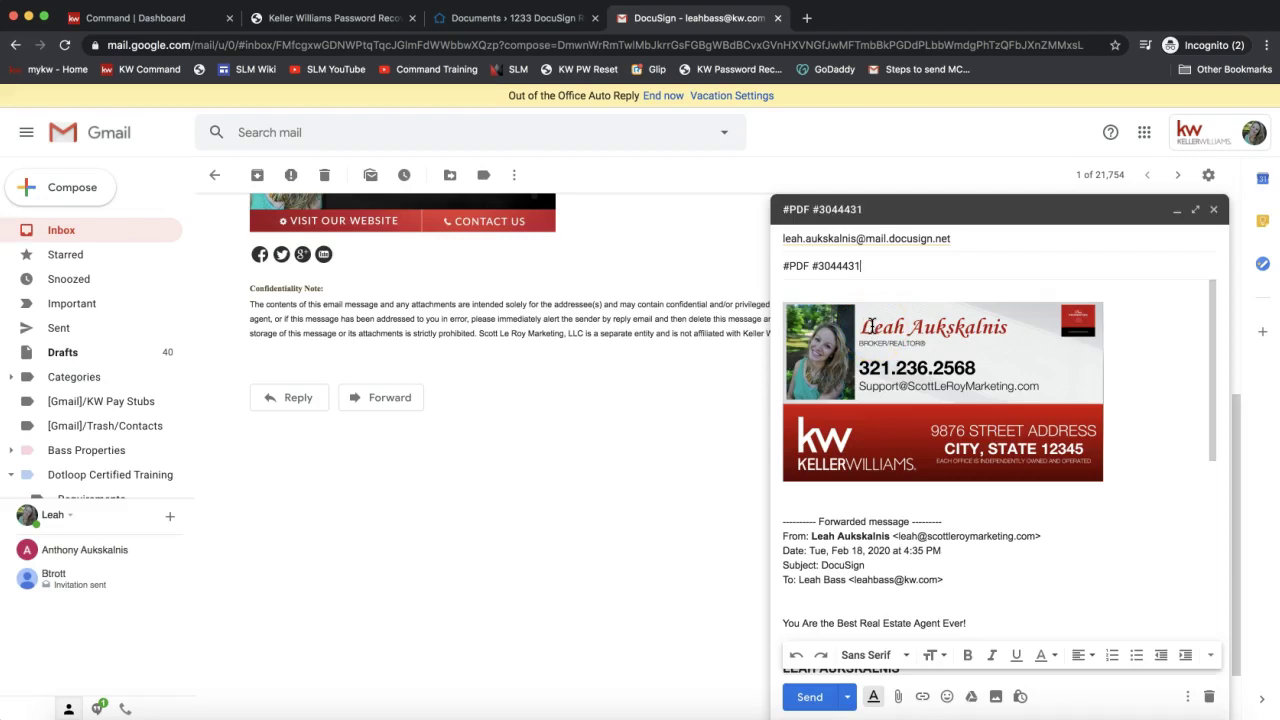
# Step: Send the forward to the room's DocuSign address
pyautogui.click(897, 625)
pyautogui.click(803, 287)
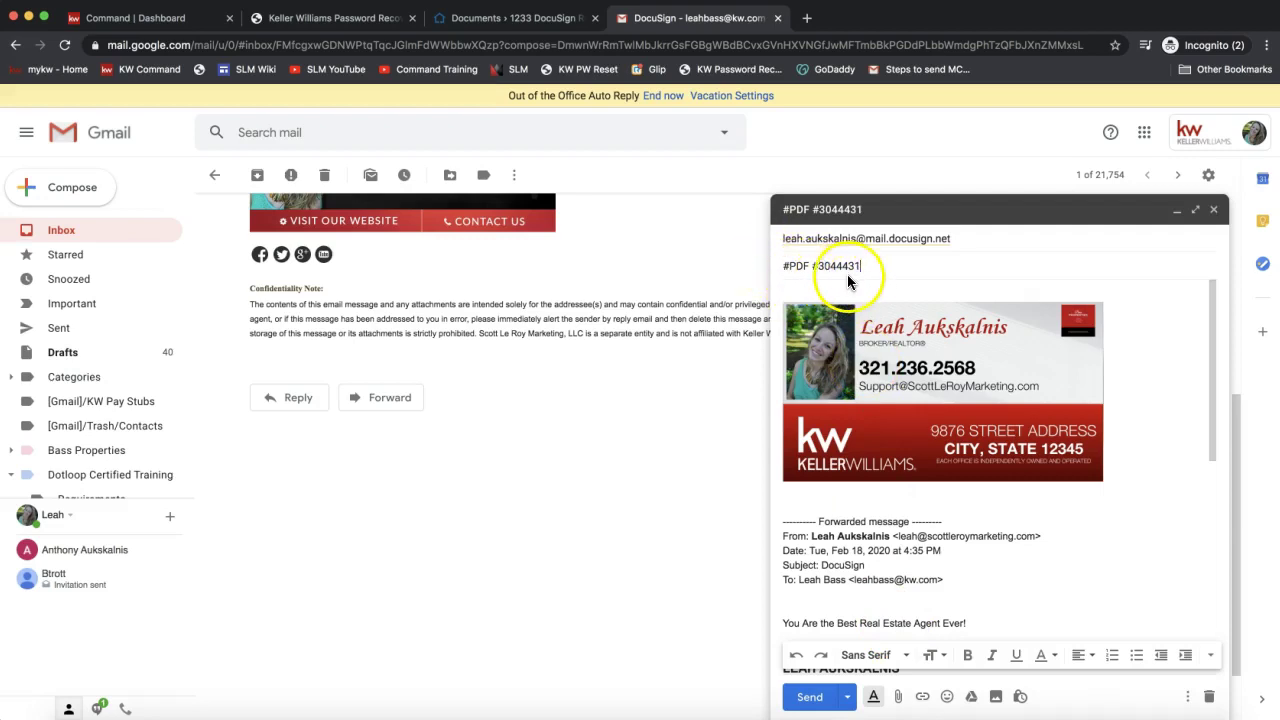
pyautogui.click(803, 700)
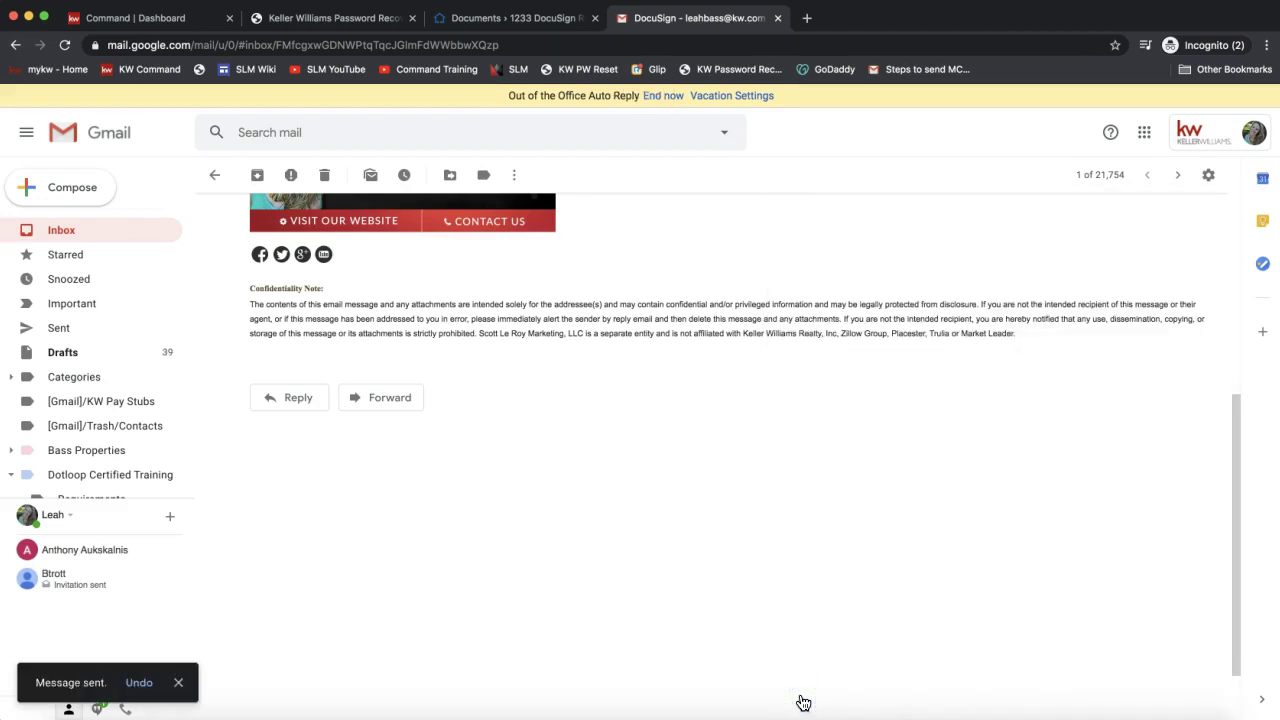
# Step: Return from the sent forward to the 'Documents – 1233 DocuSign' browser tab
pyautogui.scroll(5, 747, 505)
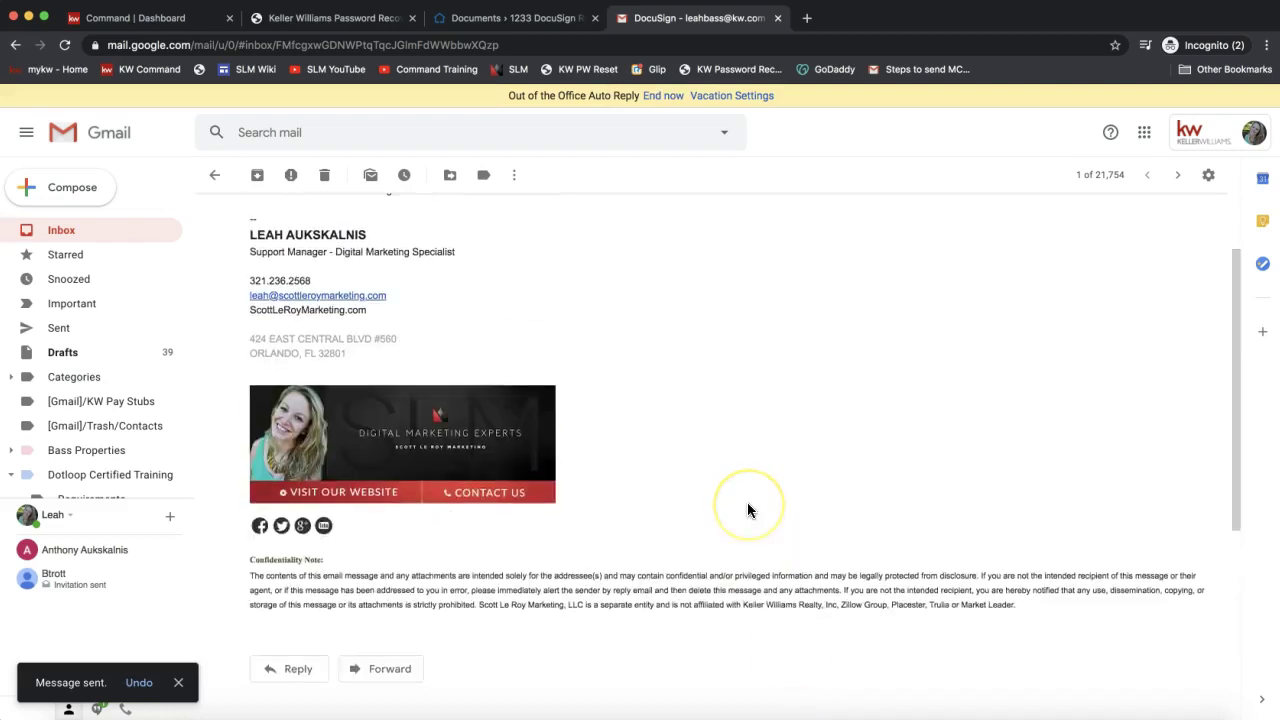
pyautogui.click(708, 372)
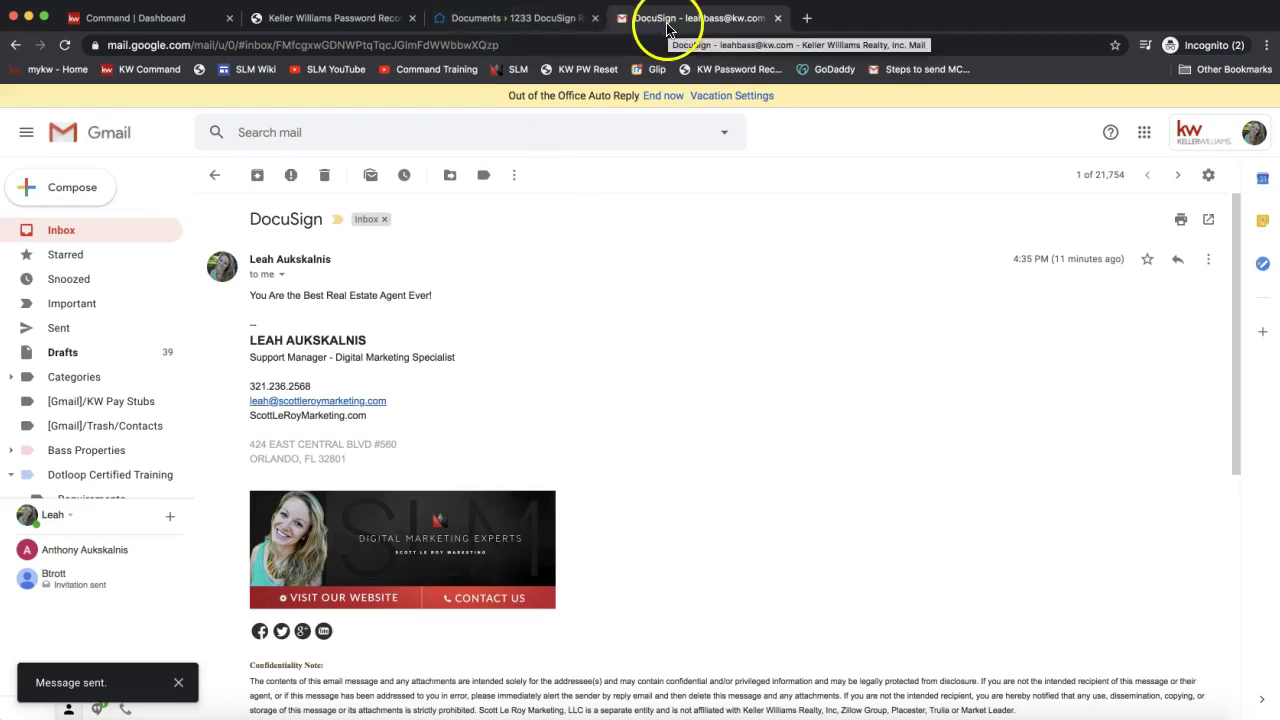
pyautogui.click(534, 18)
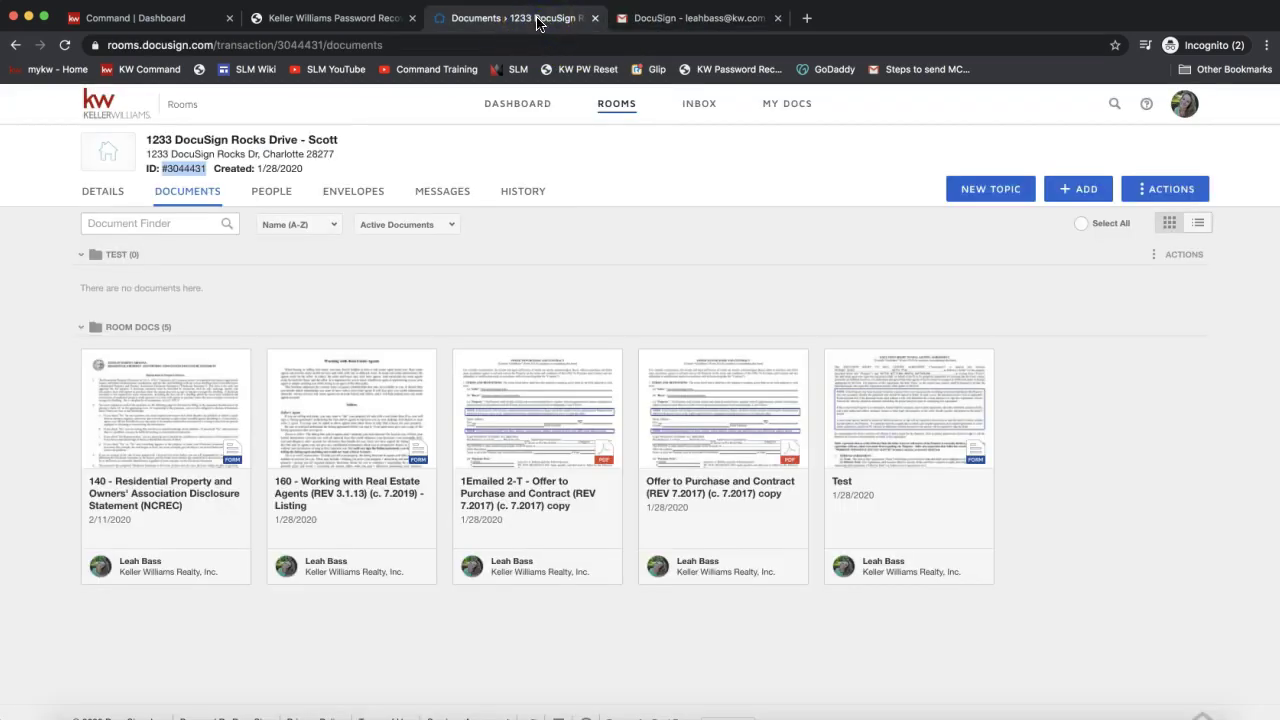
# Step: Reload the Documents page twice until the new message PDF appears among six Room Docs
pyautogui.click(575, 262)
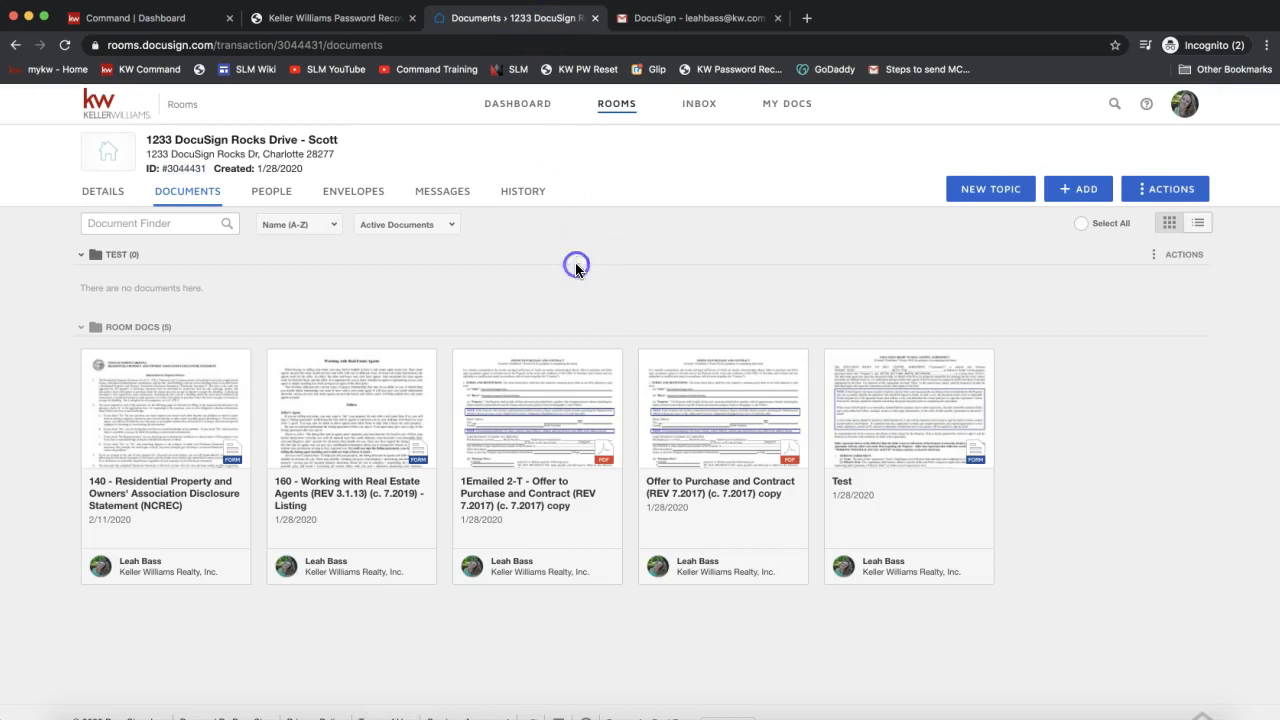
pyautogui.click(65, 47)
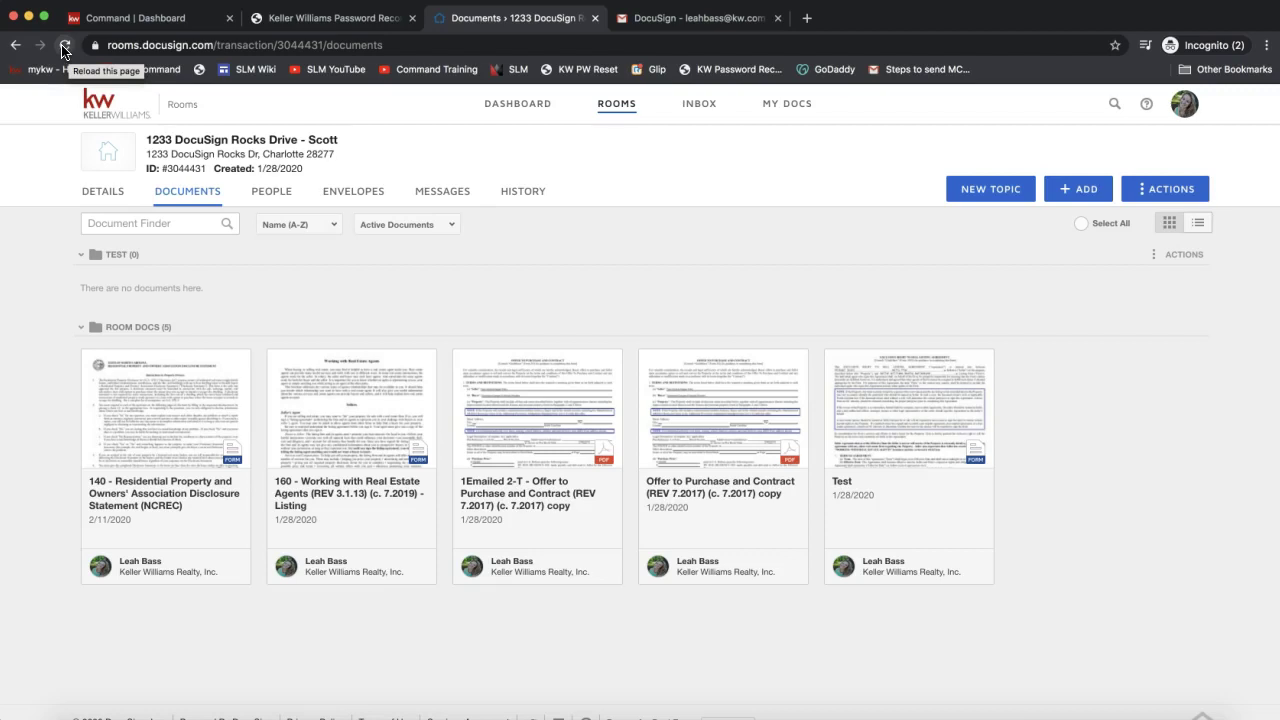
pyautogui.click(65, 47)
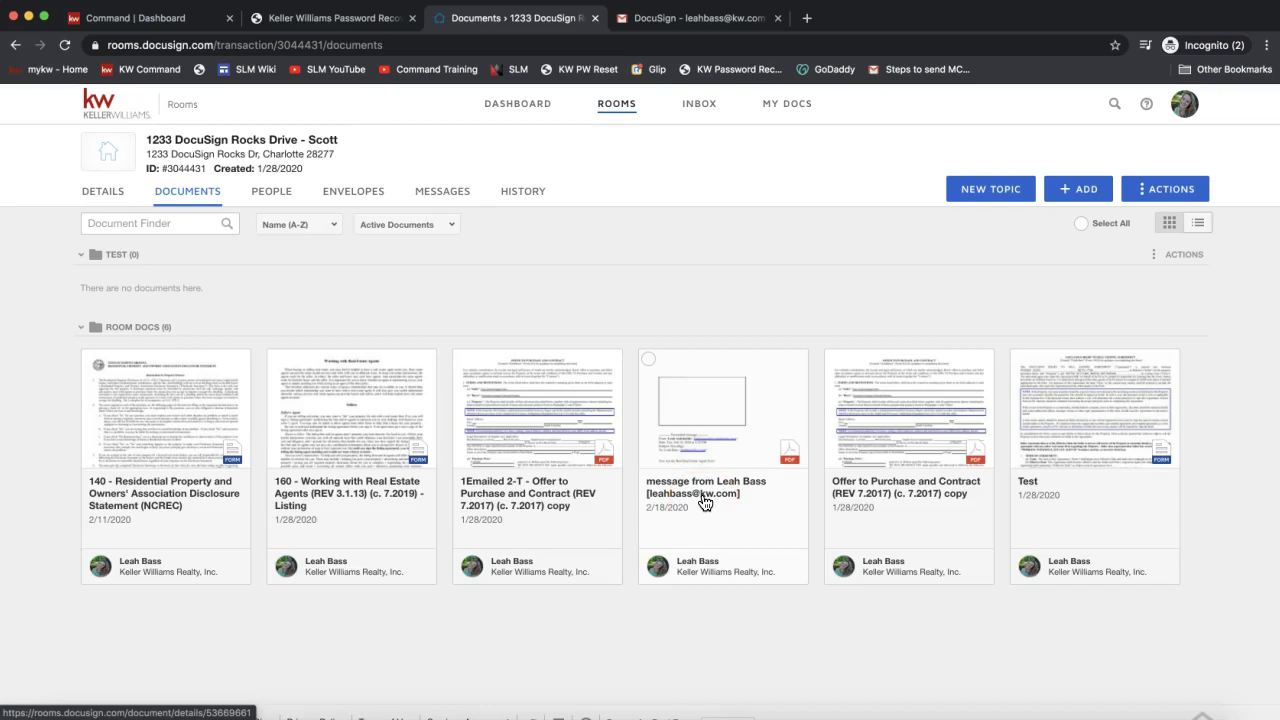
# Step: Open the new 'message from…' PDF dated 2/18/2020 and scroll through its 2 pages
pyautogui.click(693, 436)
pyautogui.scroll(-5, 694, 438)
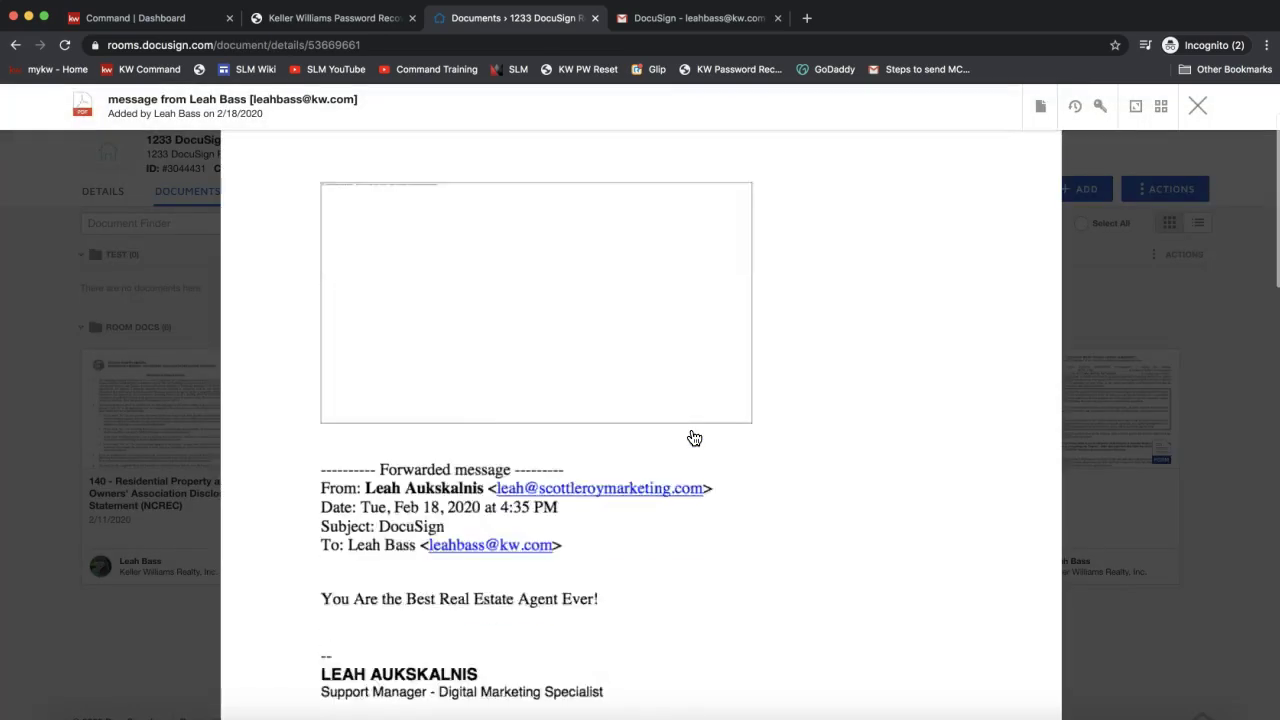
pyautogui.scroll(-15, 571, 395)
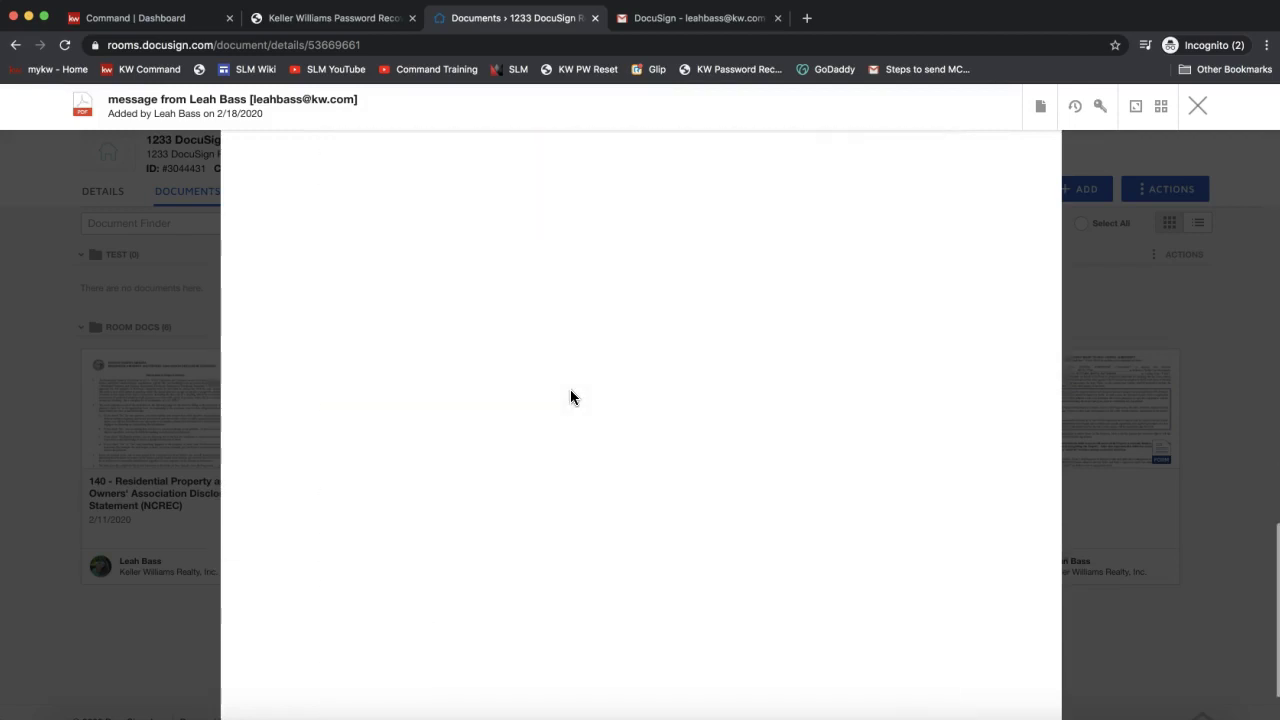
pyautogui.scroll(20, 570, 395)
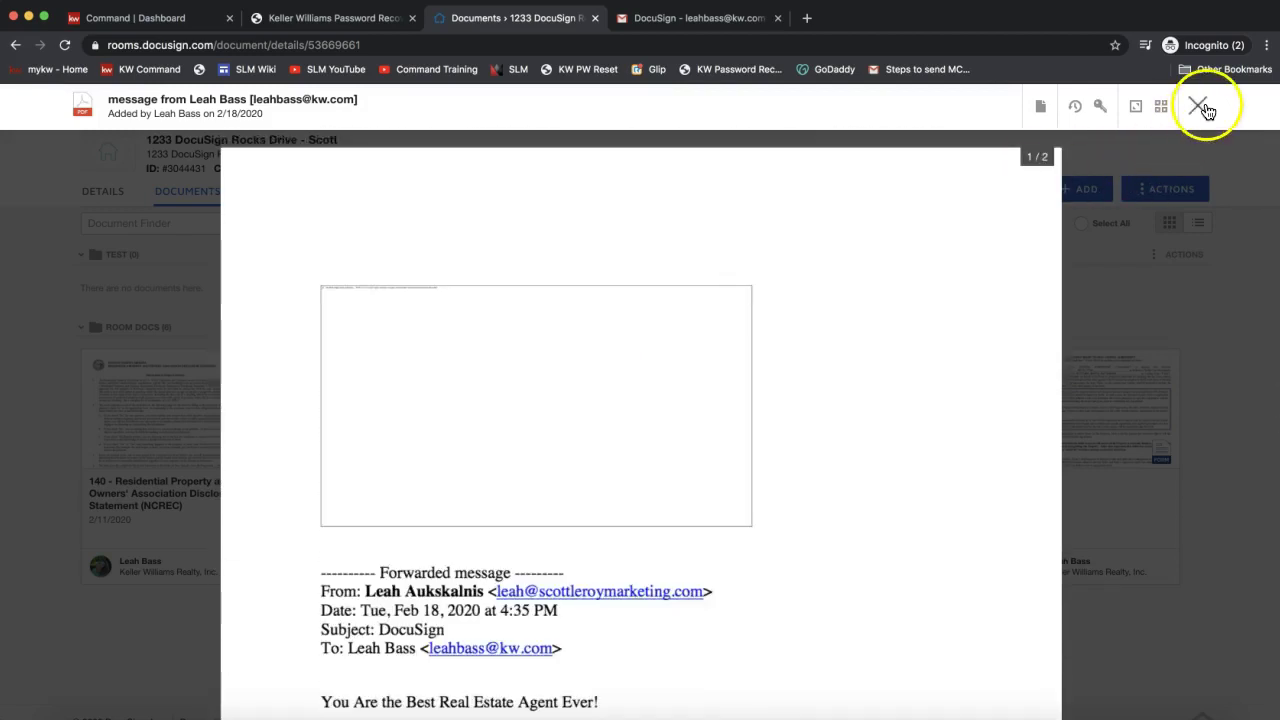
# Step: Close the PDF viewer with the X in its top-right corner
pyautogui.click(1198, 105)
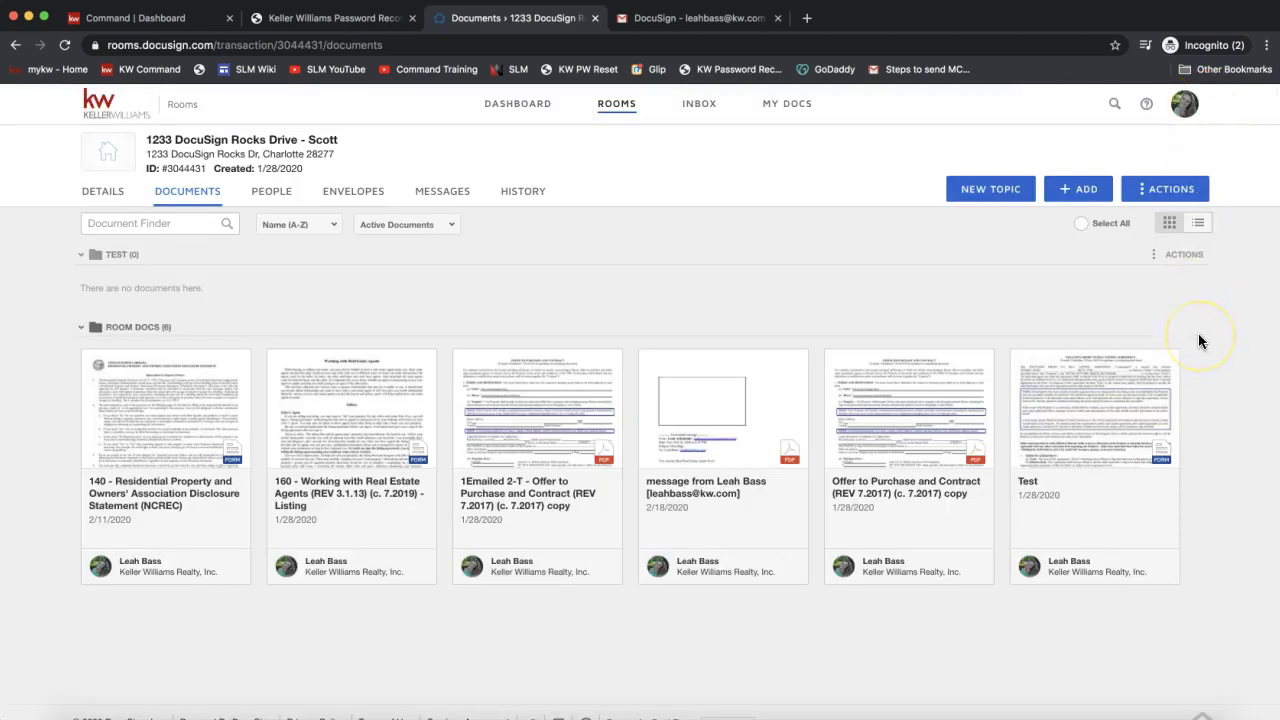